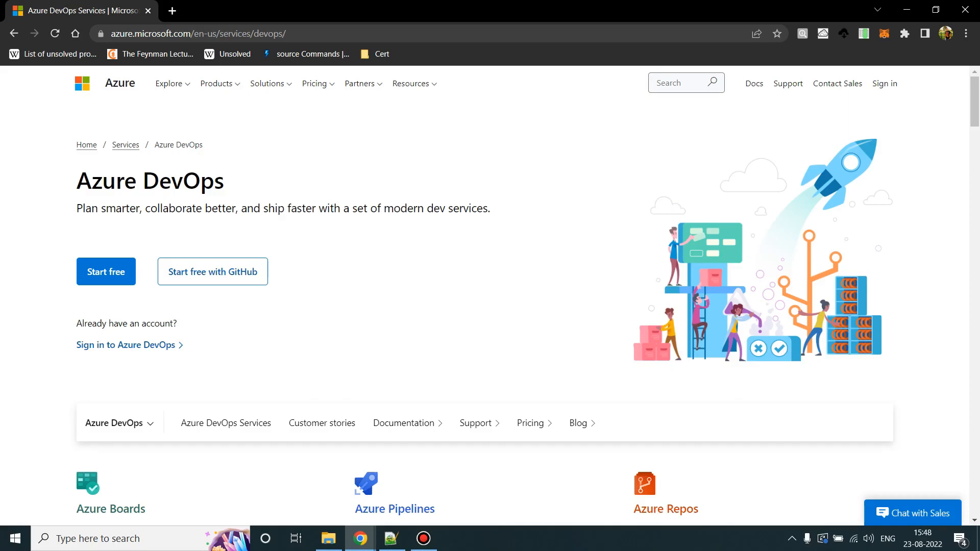
Start the free Azure DevOps sign-up using a GitHub account
scroll(490, 296, "down", 1)
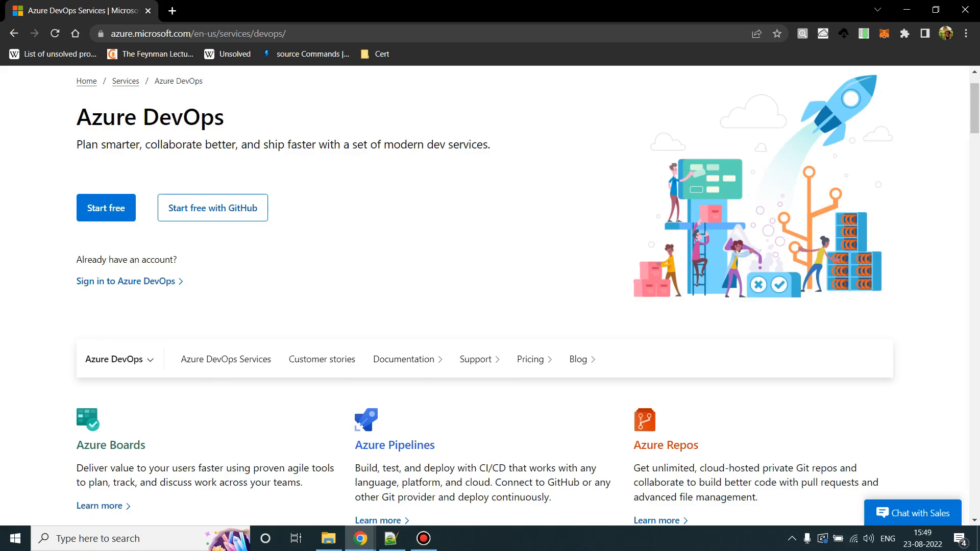
scroll(490, 296, "down", 2)
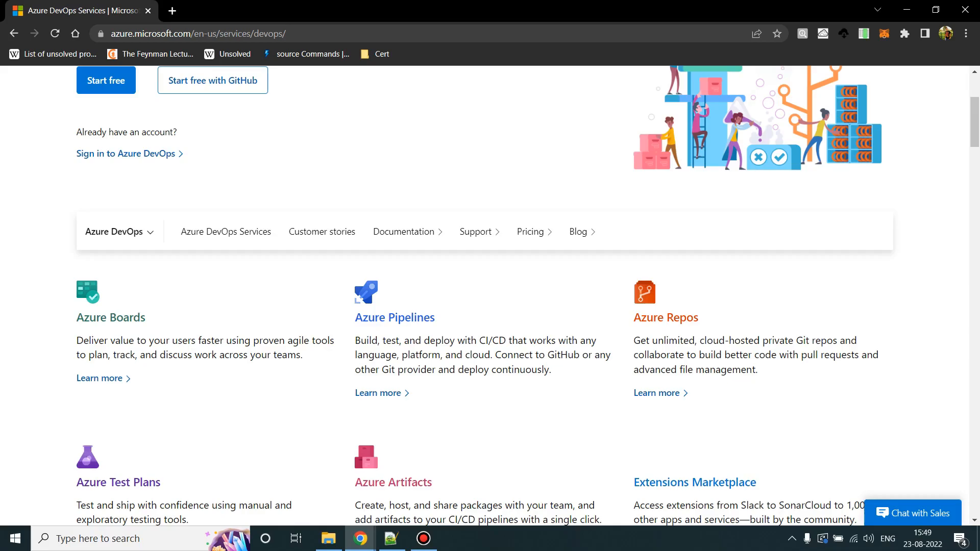
scroll(484, 296, "down", 2)
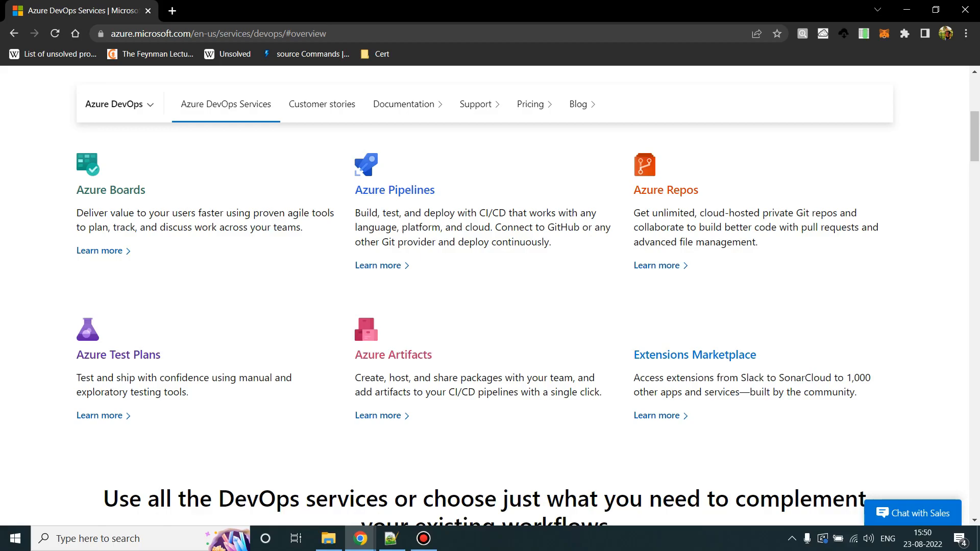
scroll(490, 296, "down", 1)
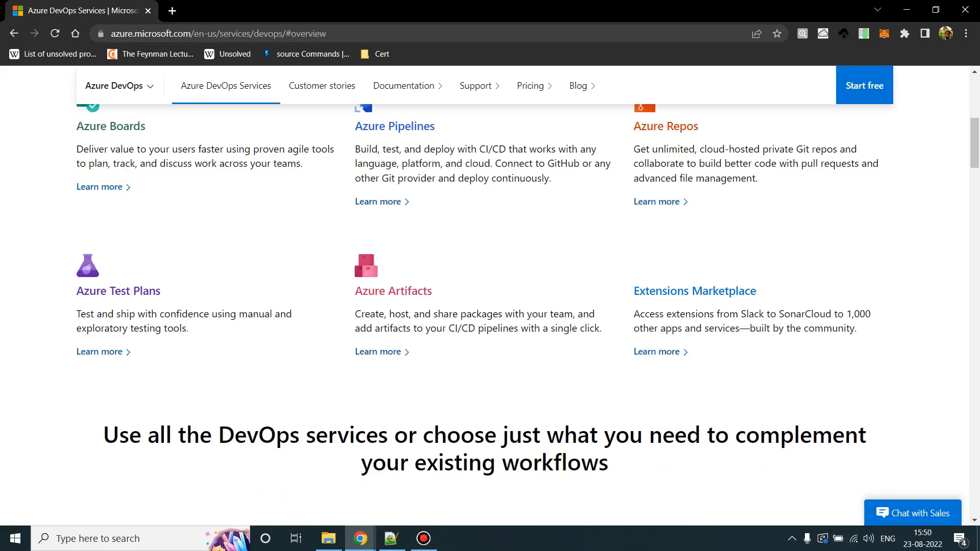
scroll(490, 296, "down", 2)
scroll(490, 296, "down", 4)
scroll(490, 296, "up", 12)
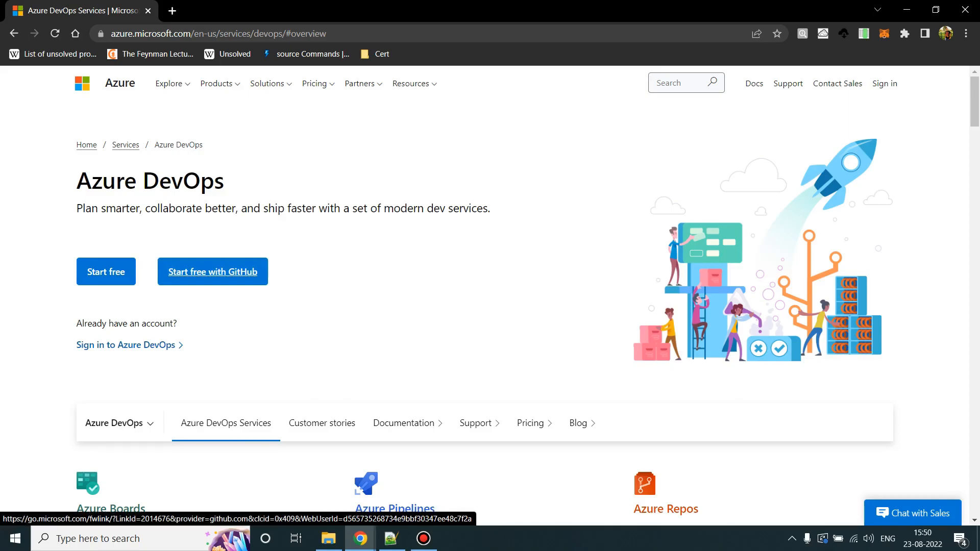
left_click(213, 271)
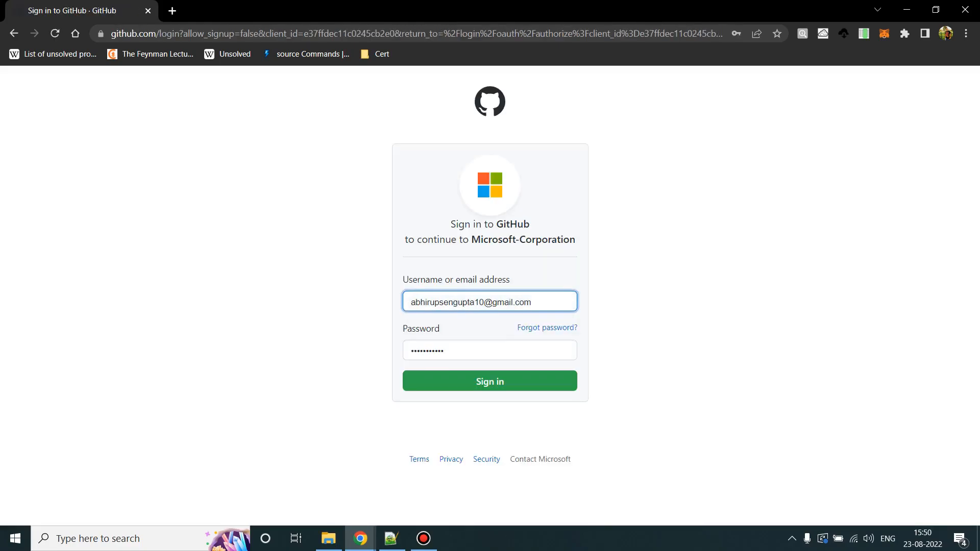
Sign in to GitHub, verify the device, authorize Microsoft-corp and submit the emailed sign-in code
key("Tab")
key("Return")
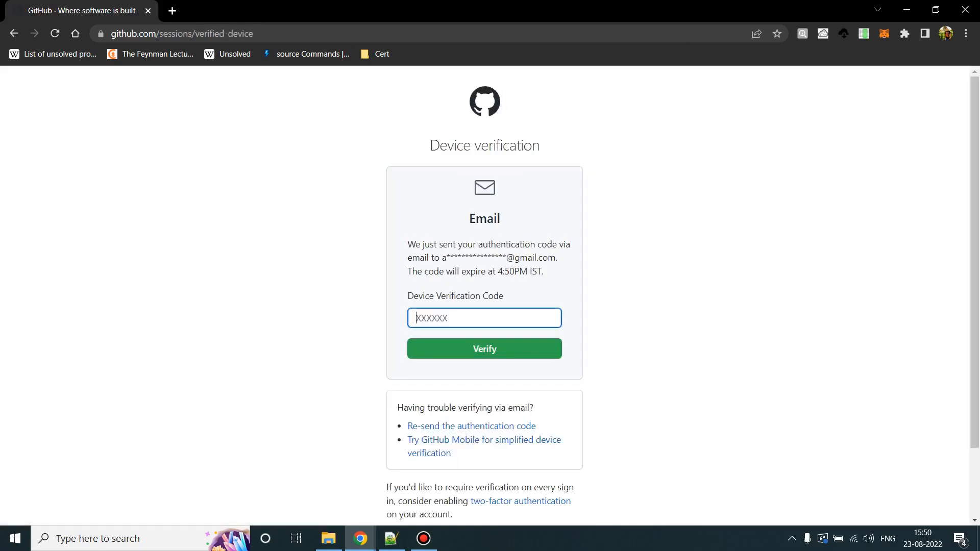
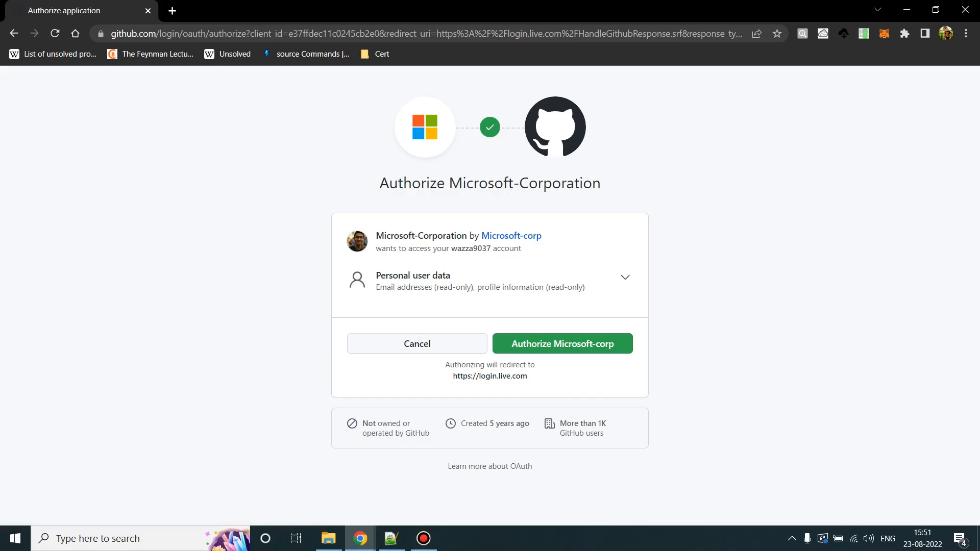
left_click(562, 344)
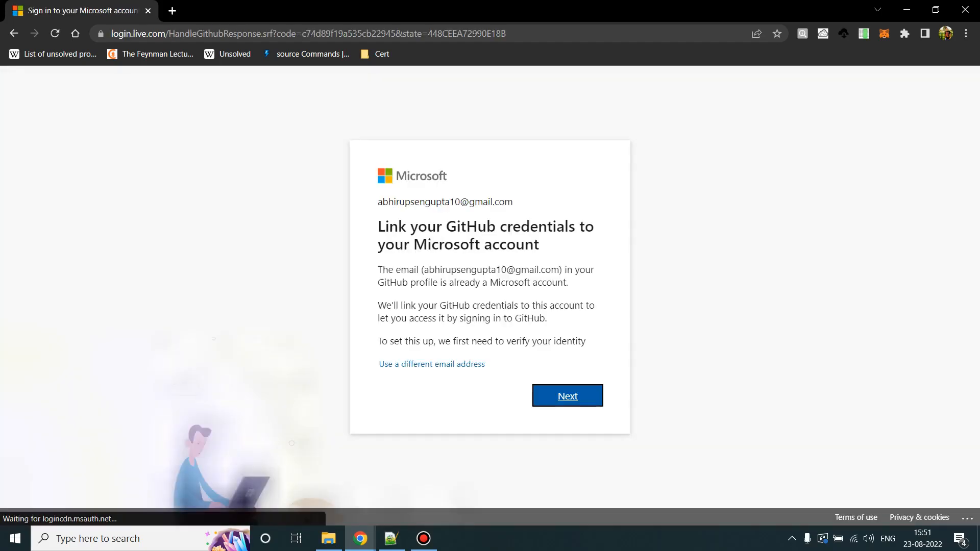
key("Return")
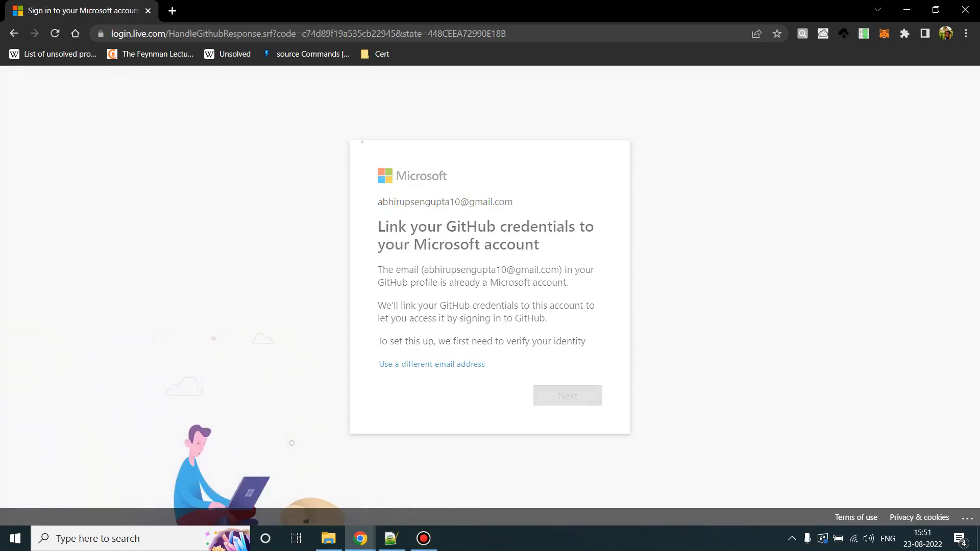
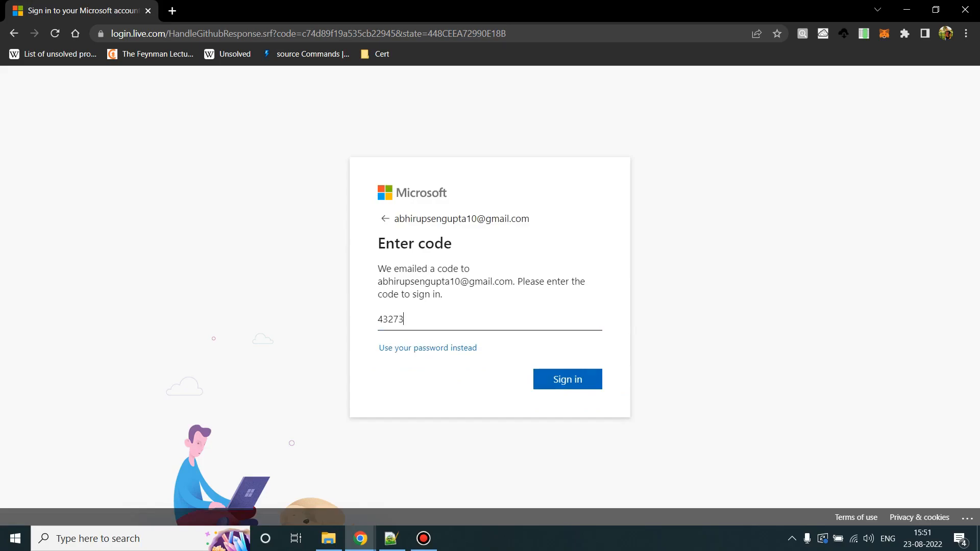
key("Return")
key("Return")
key("Return")
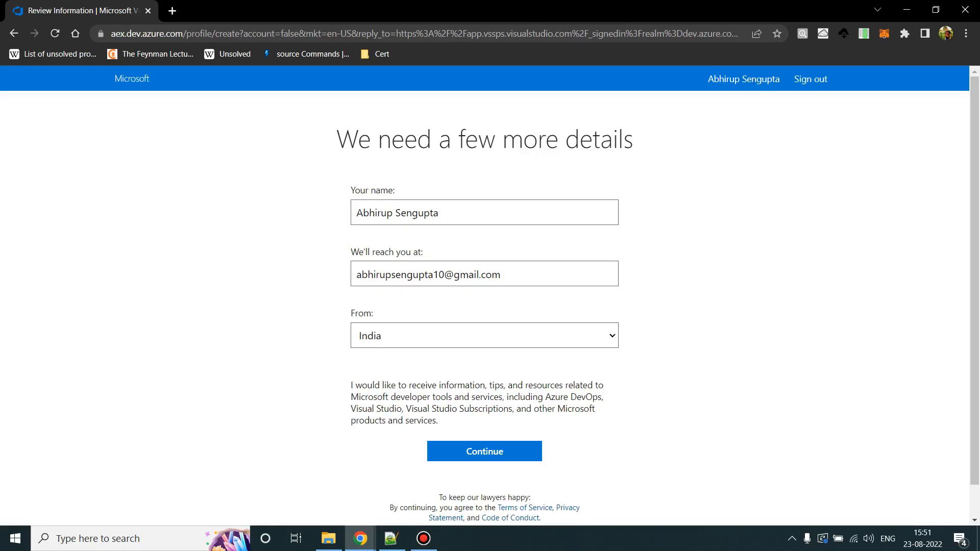
Confirm the profile details, opt out of tips and offers, and continue to organization setup
scroll(484, 296, "down", 1)
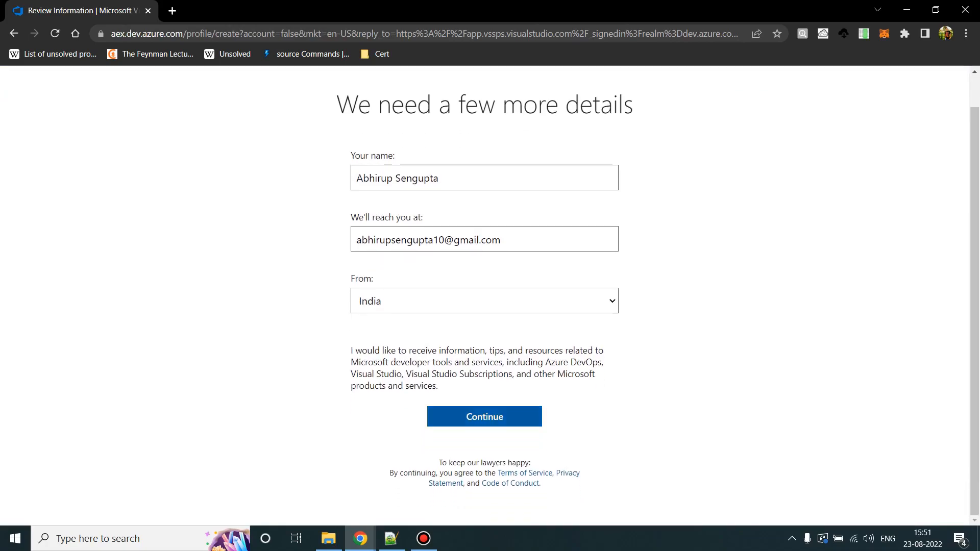
left_click(484, 416)
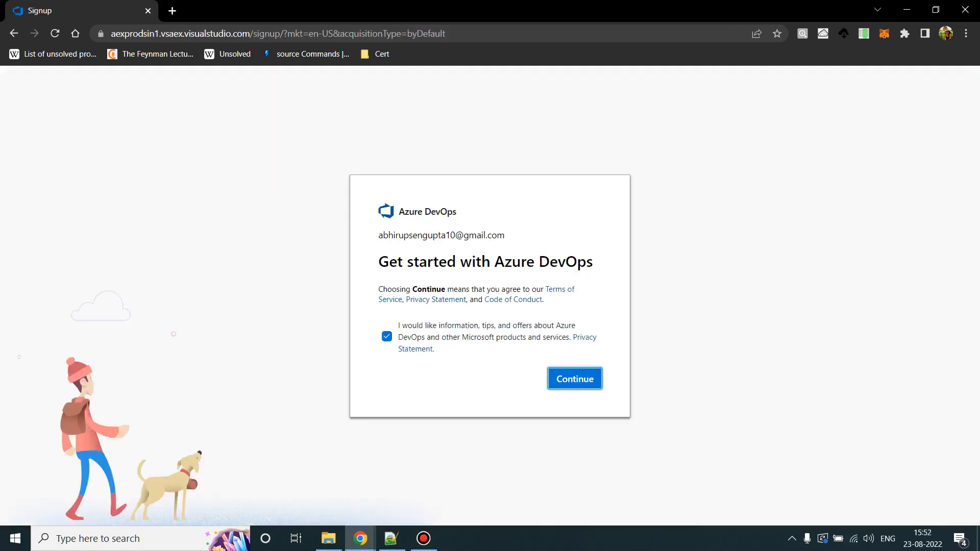
left_click(387, 336)
left_click(575, 379)
Keep South India as the hosting region, answer the character challenge and submit the organization form
left_click(488, 408)
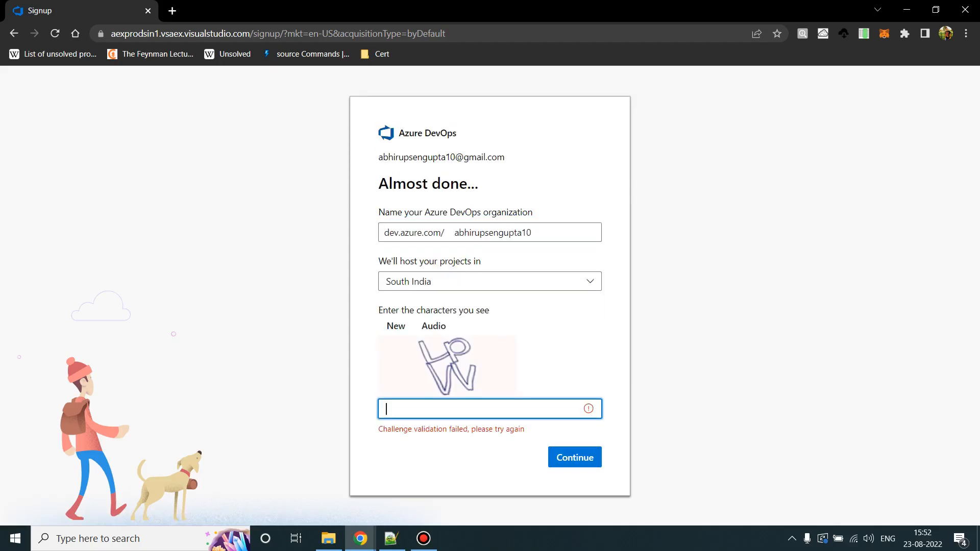
left_click(454, 232)
left_click(489, 281)
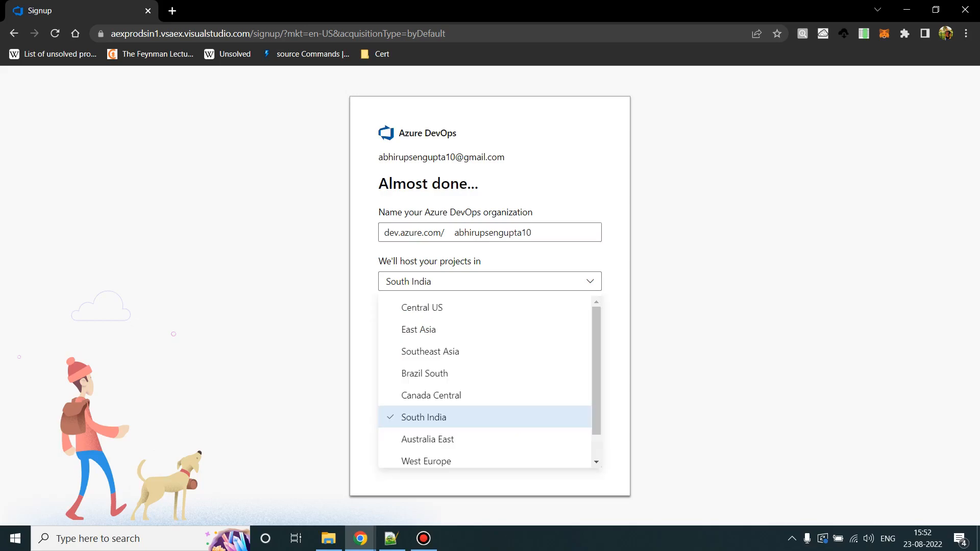
key("Escape")
left_click(489, 408)
type("L")
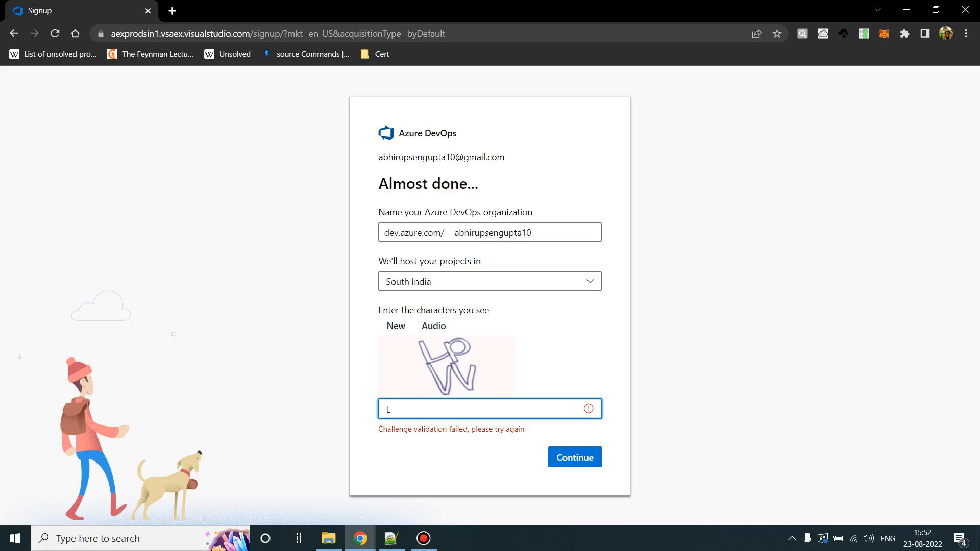
type("pVV")
key("Return")
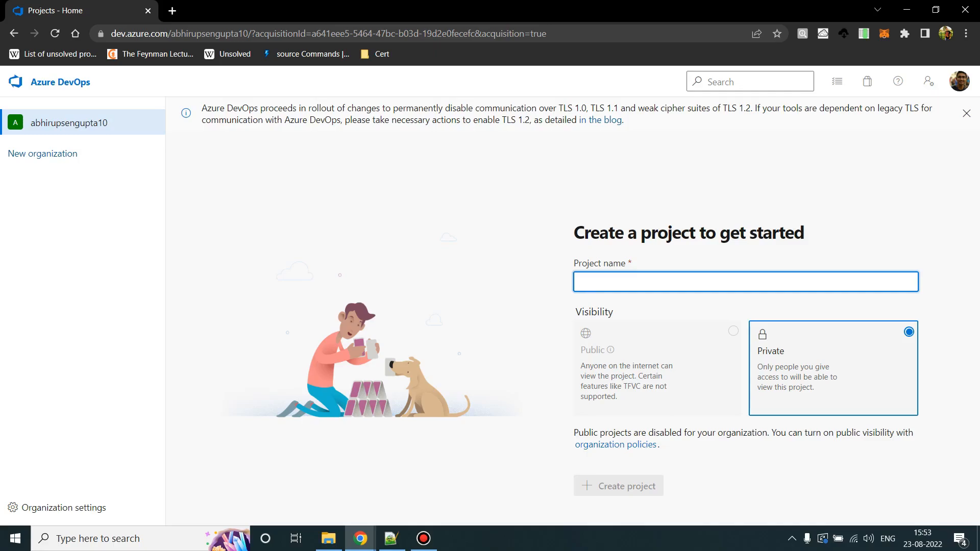
Name the private project 'Salesforce DX CICD', removing the stray slash, and create it
type("Salesforce DX CI/CD")
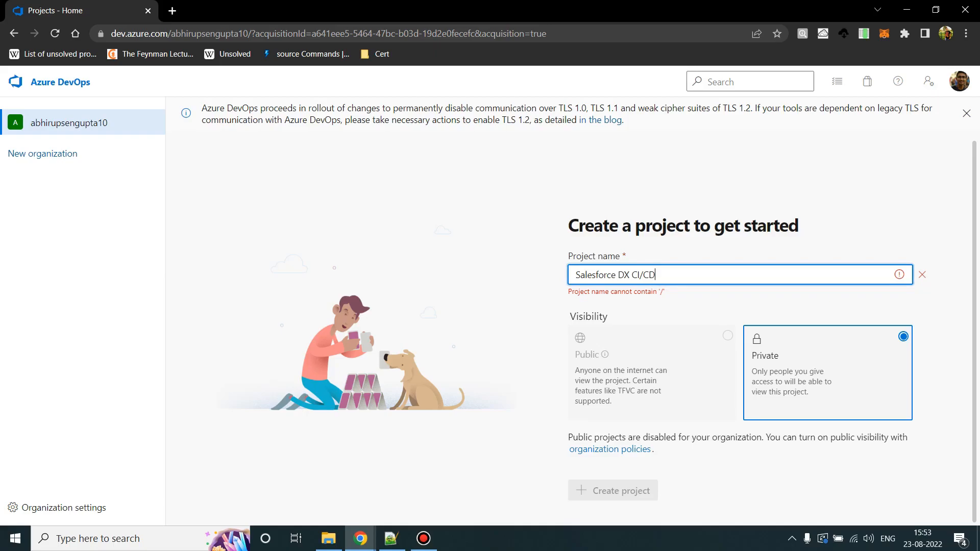
key("Tab")
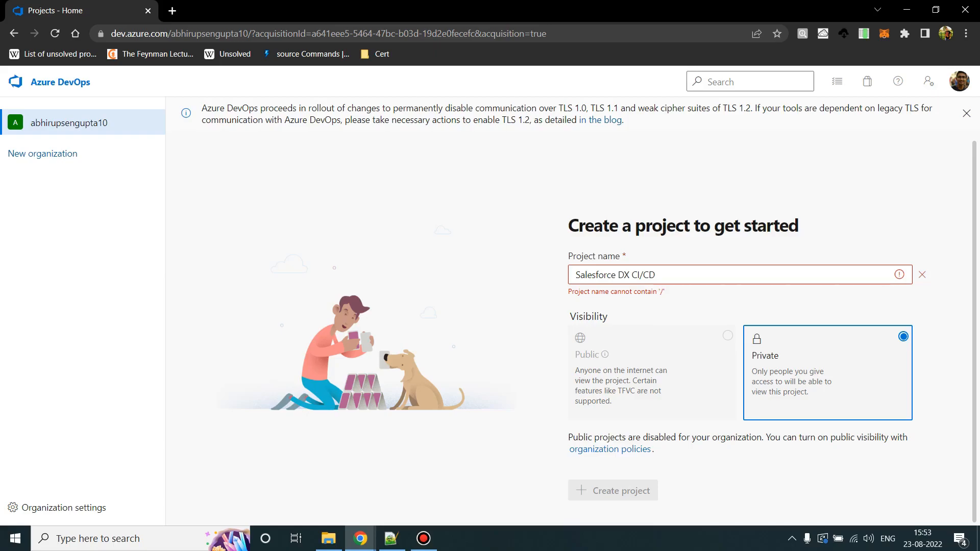
left_click(657, 274)
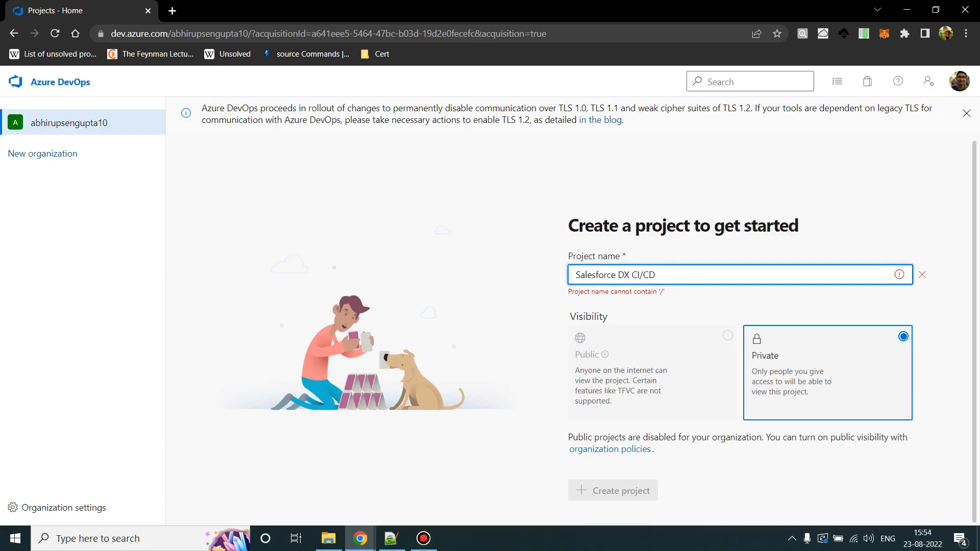
key("BackSpace")
left_click(619, 486)
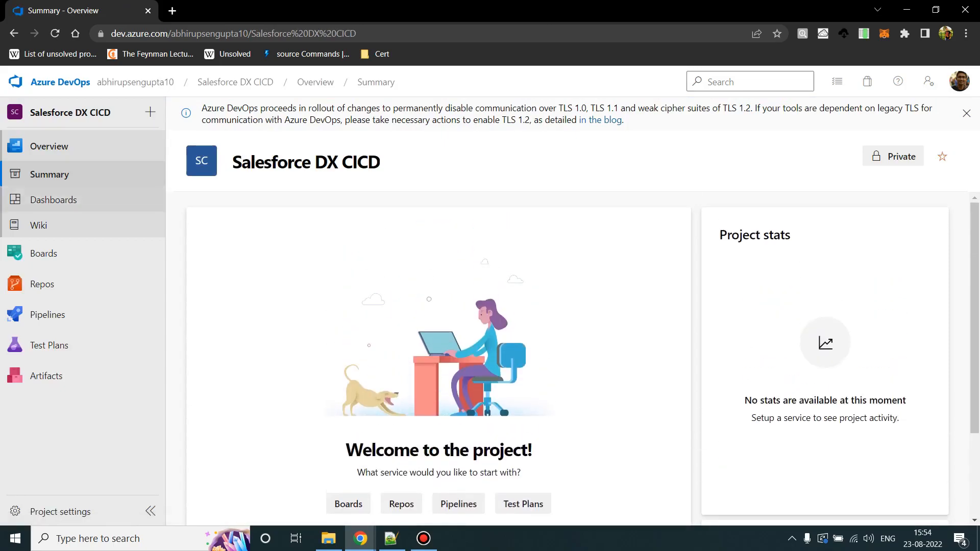
Open Project settings for Salesforce DX CICD from the bottom of the left sidebar
left_click_drag(381, 162, 223, 163)
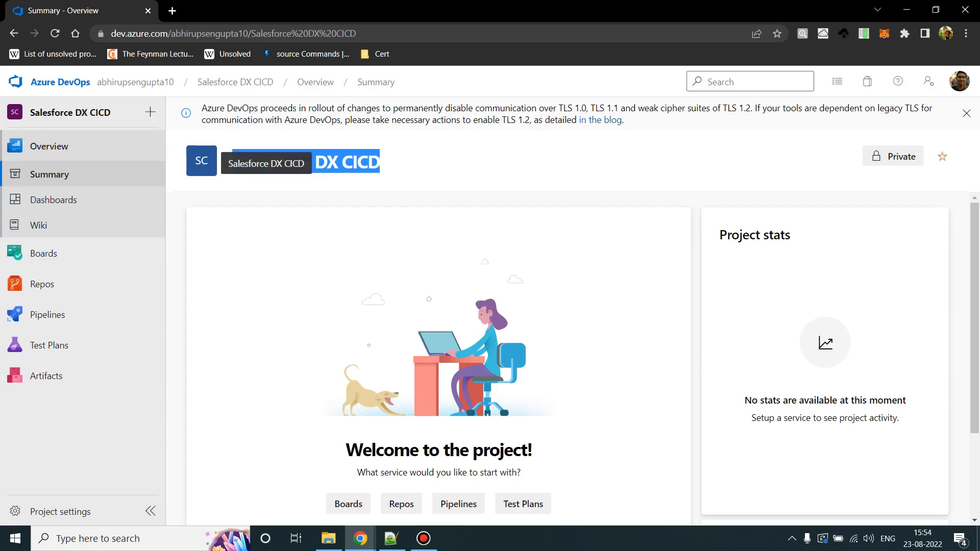
left_click(408, 168)
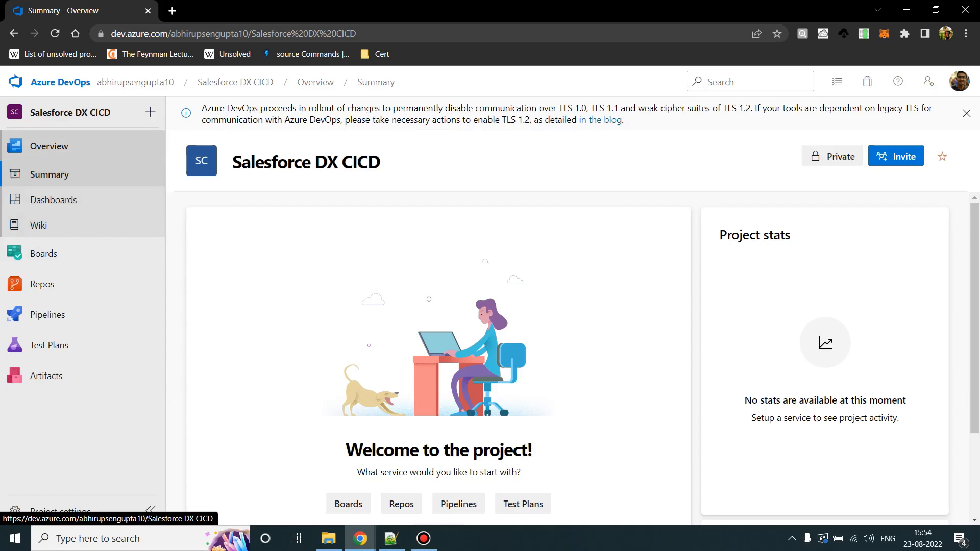
mouse_move(44, 253)
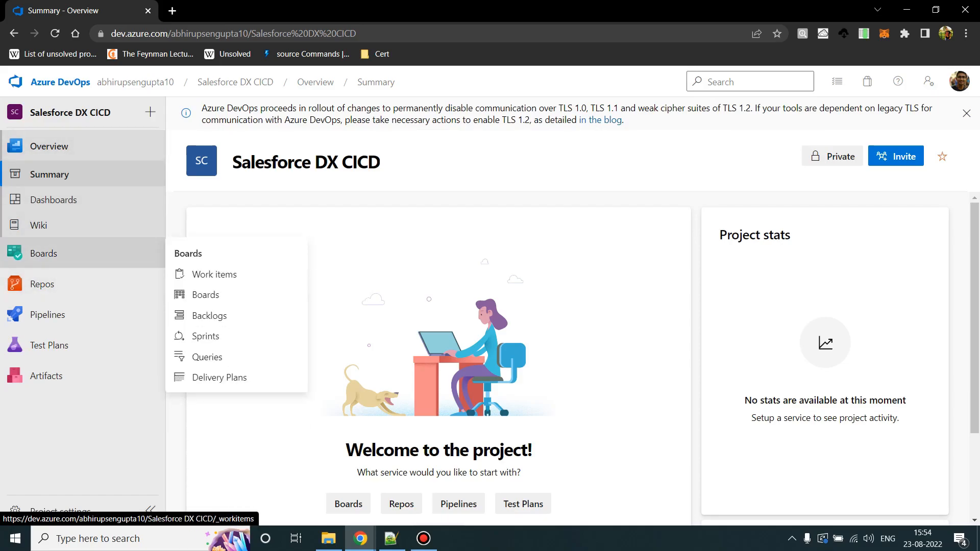
mouse_move(49, 345)
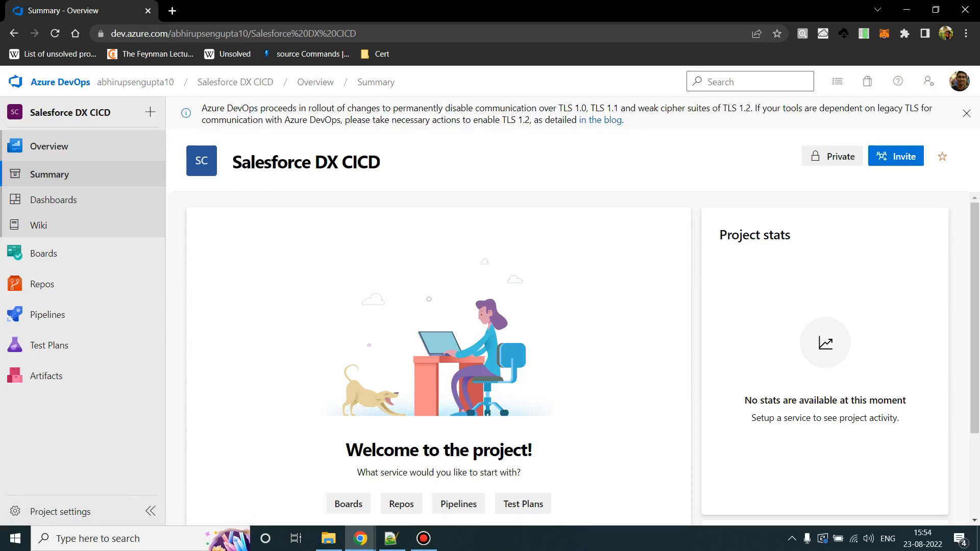
left_click(60, 511)
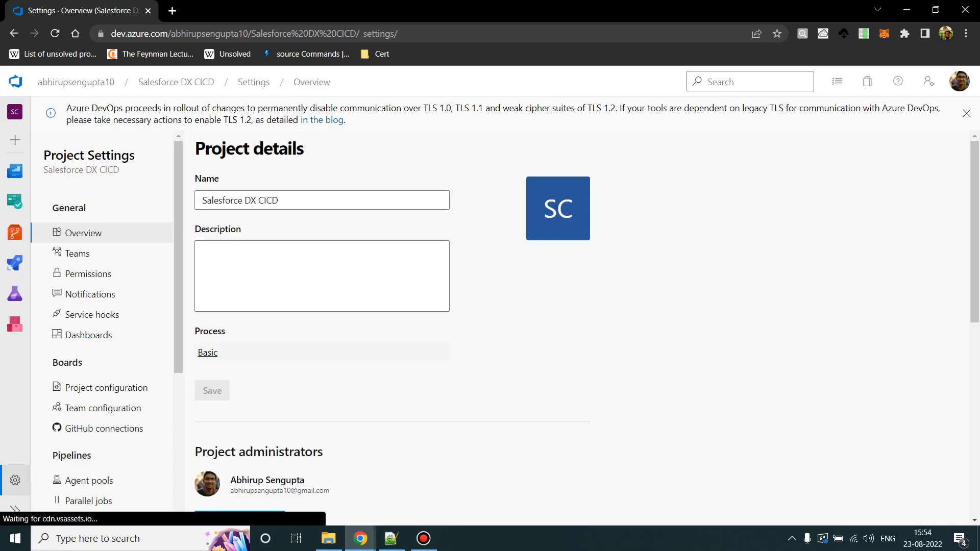
Review the settings Overview, dismiss the Add administrator panel unchanged, and go to Teams
scroll(586, 332, "down", 5)
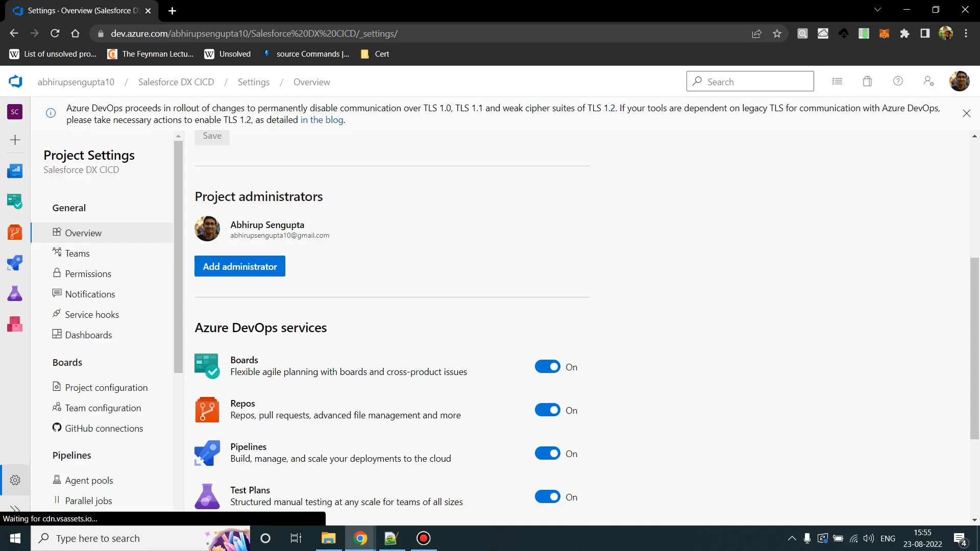
scroll(577, 327, "up", 5)
scroll(577, 327, "down", 7)
scroll(576, 327, "up", 7)
scroll(577, 326, "down", 1)
scroll(576, 326, "down", 3)
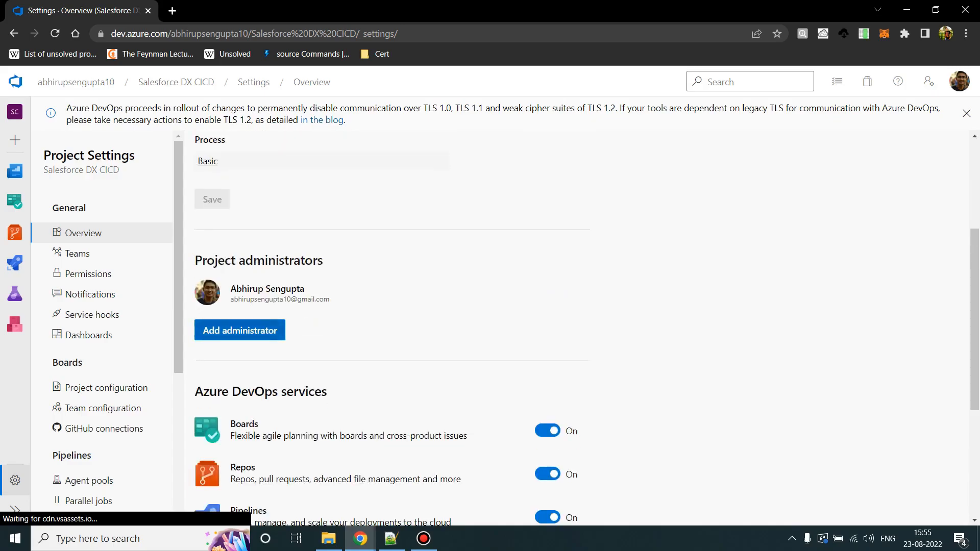
left_click(240, 330)
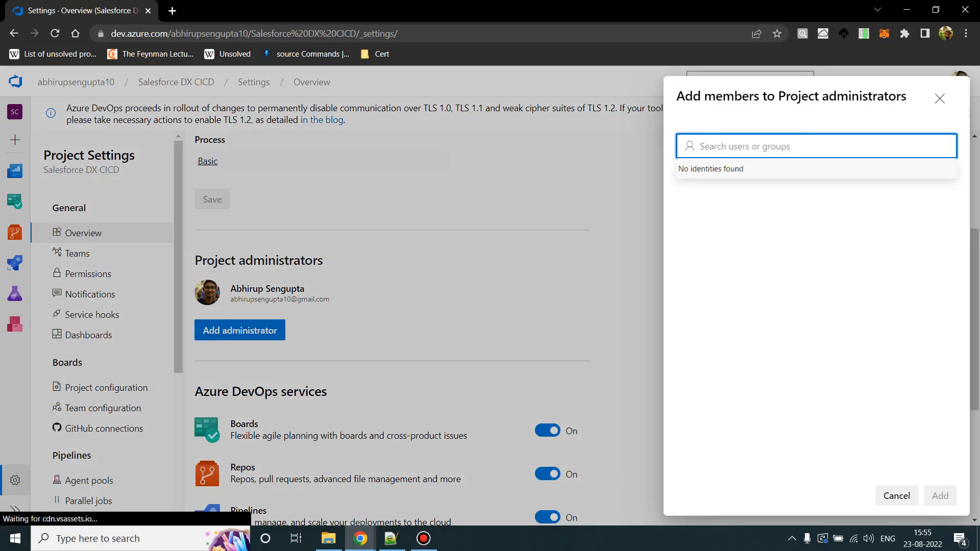
left_click(939, 98)
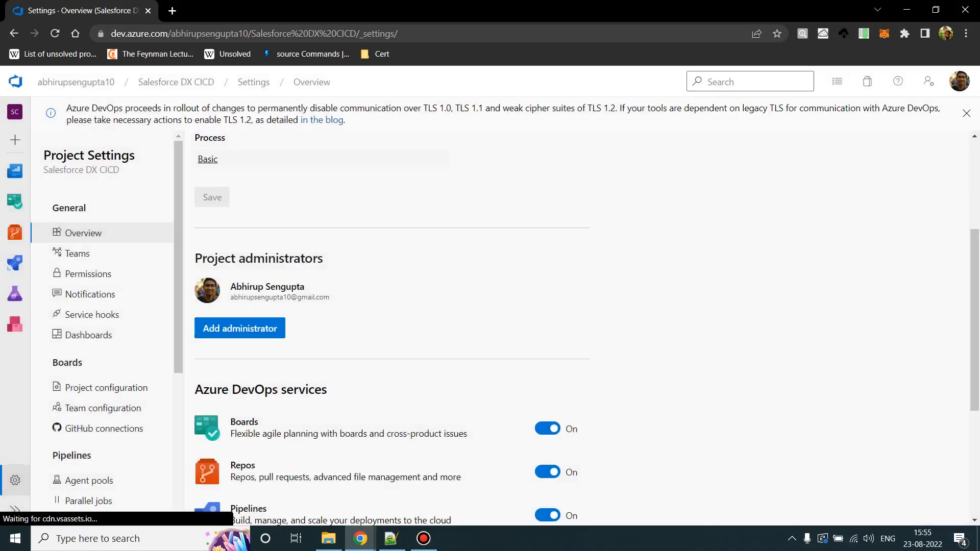
left_click(77, 254)
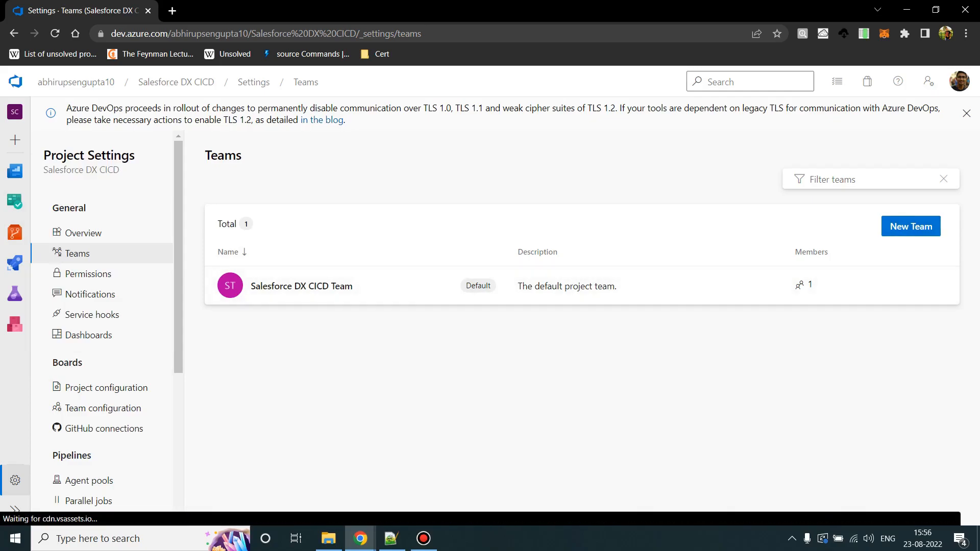
Cancel the Create a new team panel and switch to the project's Permissions groups
left_click(911, 226)
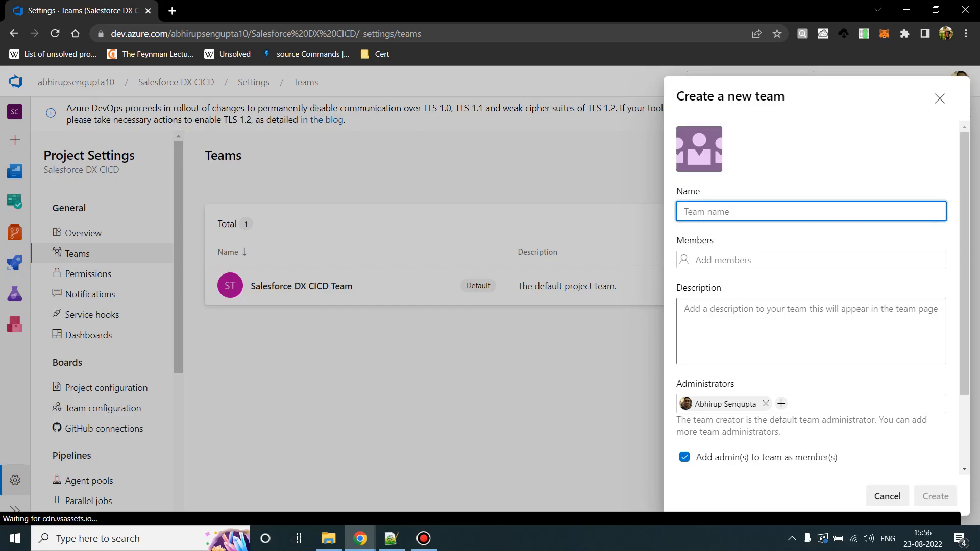
scroll(816, 291, "down", 2)
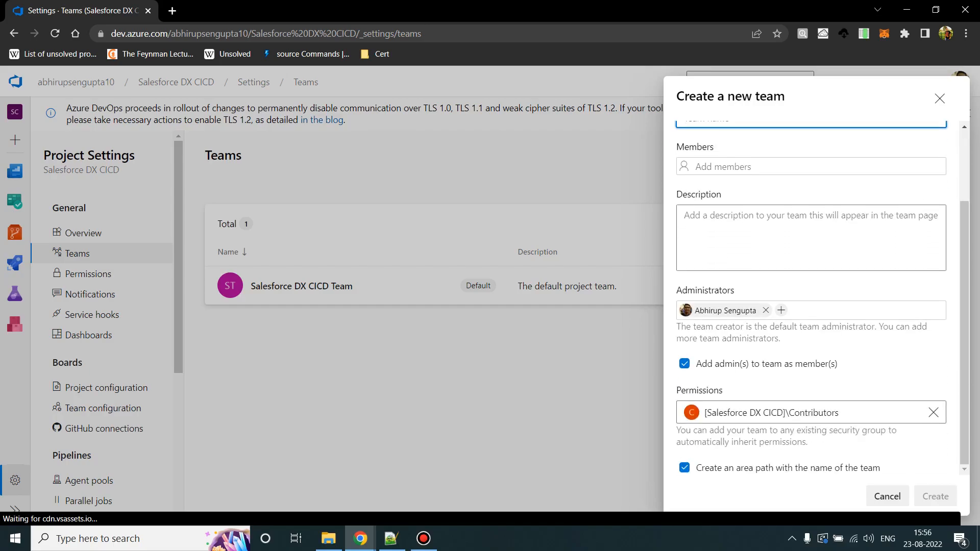
left_click(887, 496)
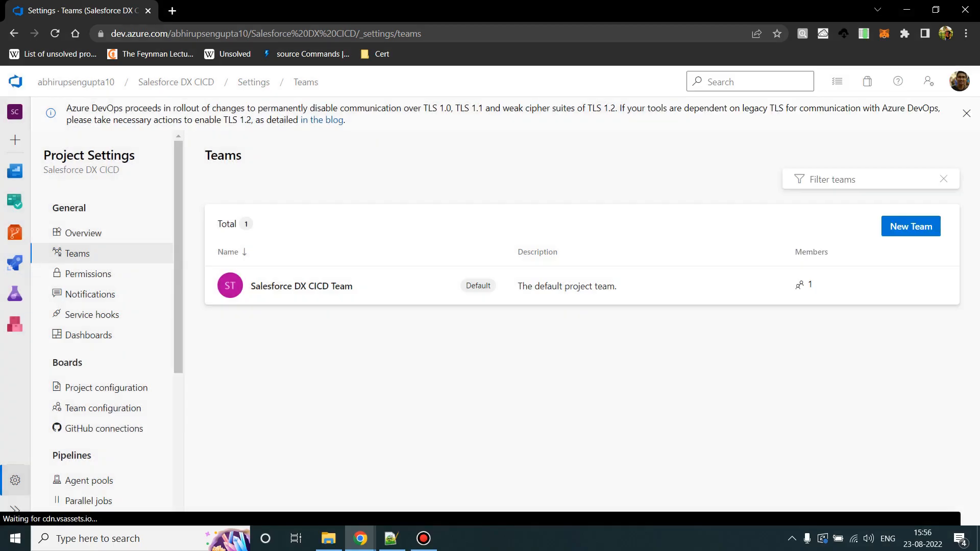
left_click(88, 274)
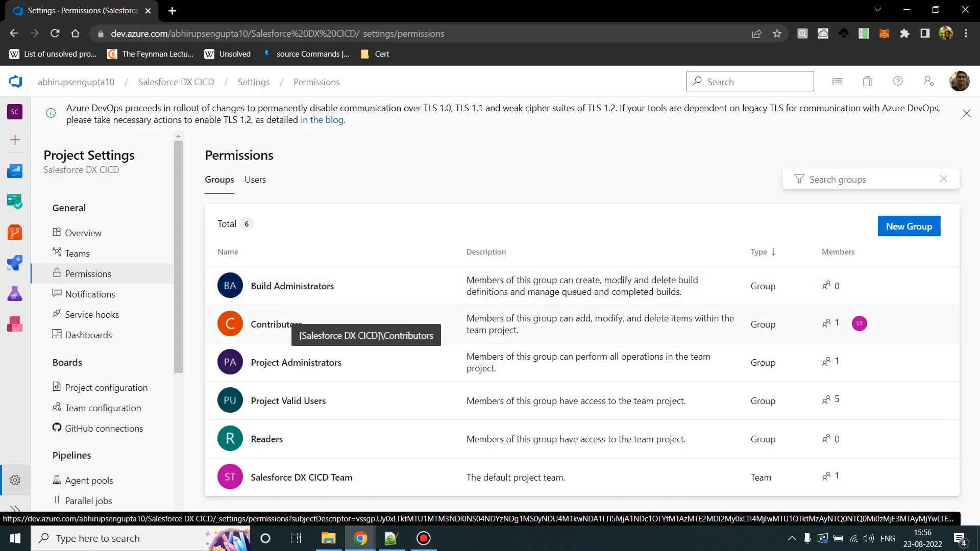
Go to the Repos section of Project Settings and list all repositories
left_click(297, 325)
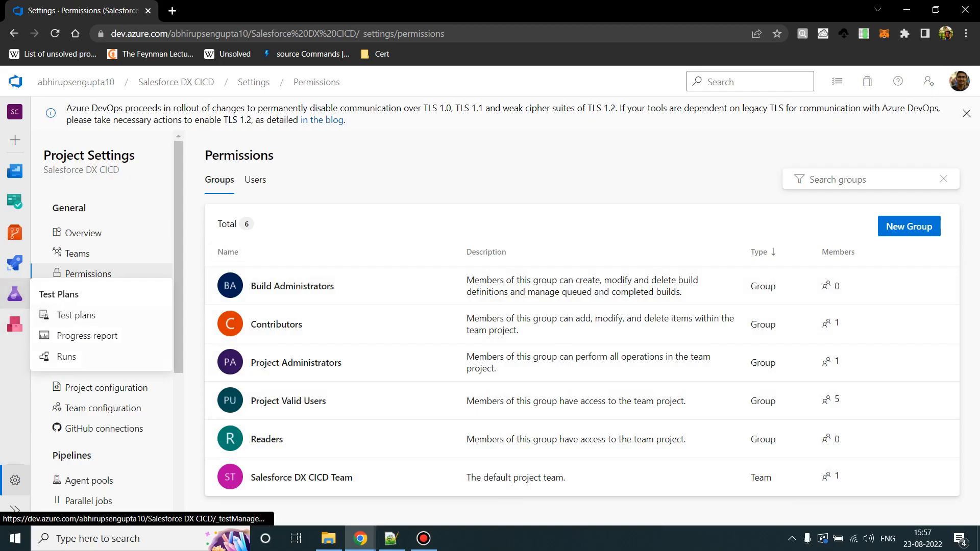
scroll(102, 337, "down", 1)
scroll(102, 326, "down", 1)
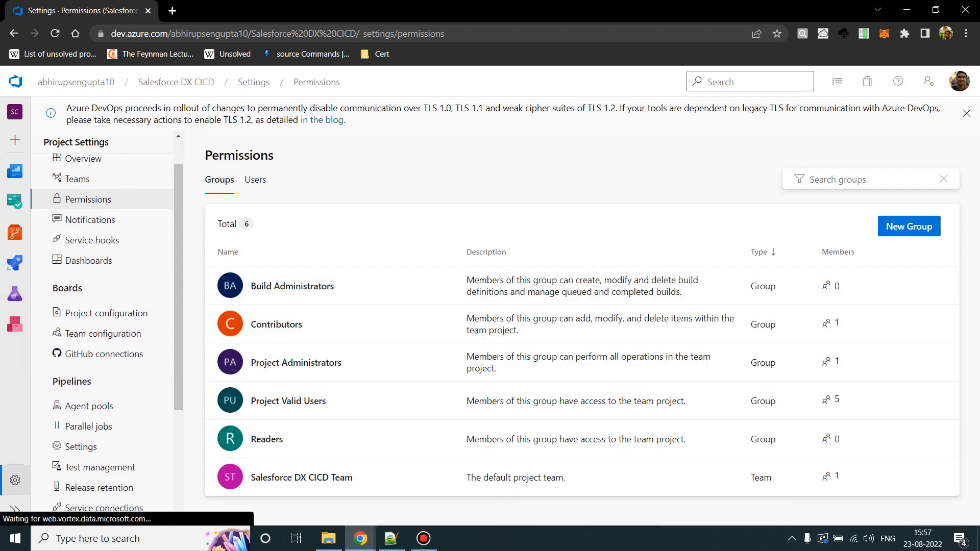
scroll(102, 332, "down", 3)
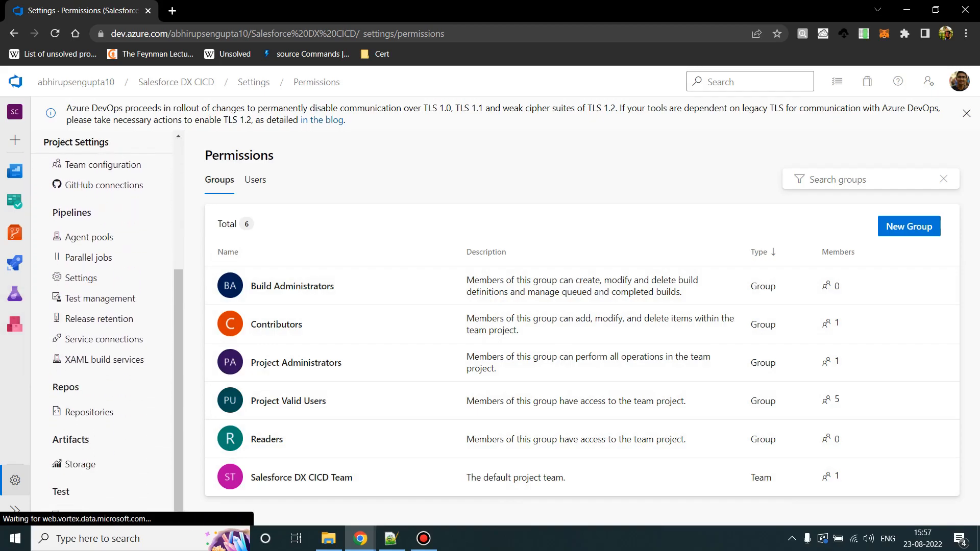
left_click(89, 412)
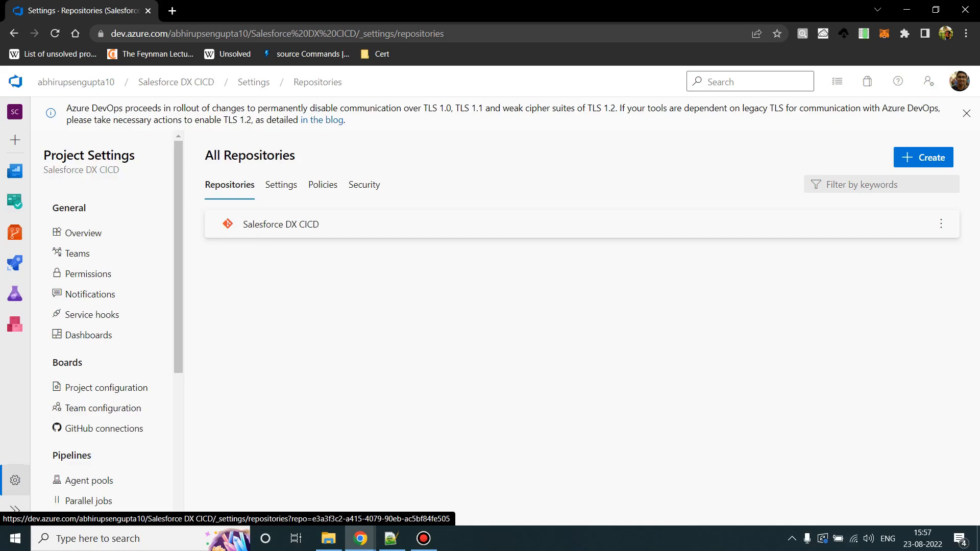
Open the Salesforce DX CICD repository and review its Policies tab, all switched Off
left_click(281, 224)
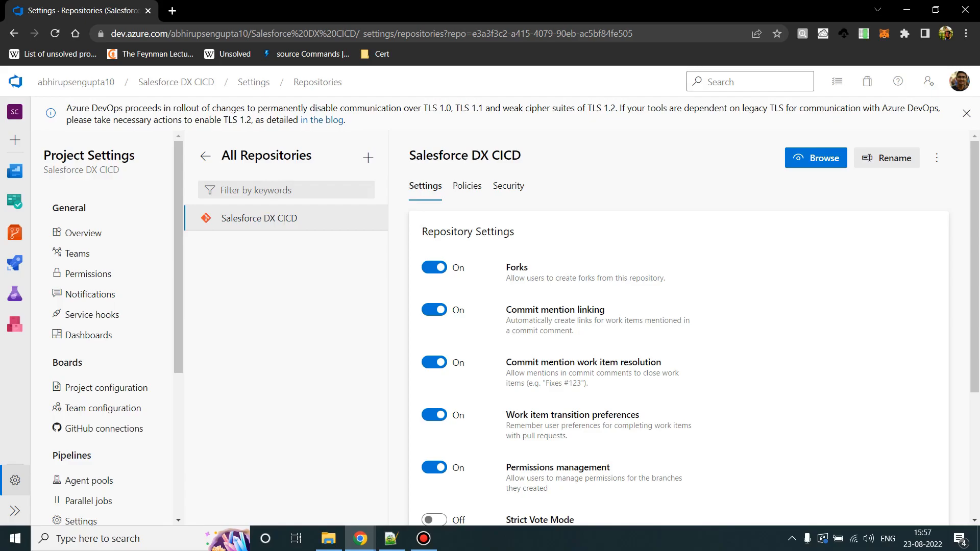
left_click(466, 186)
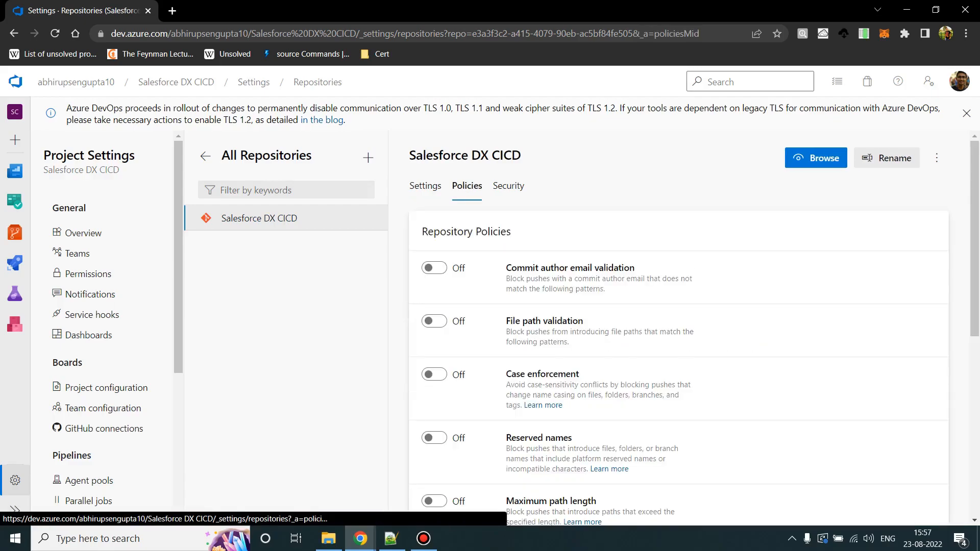
scroll(466, 186, "down", 1)
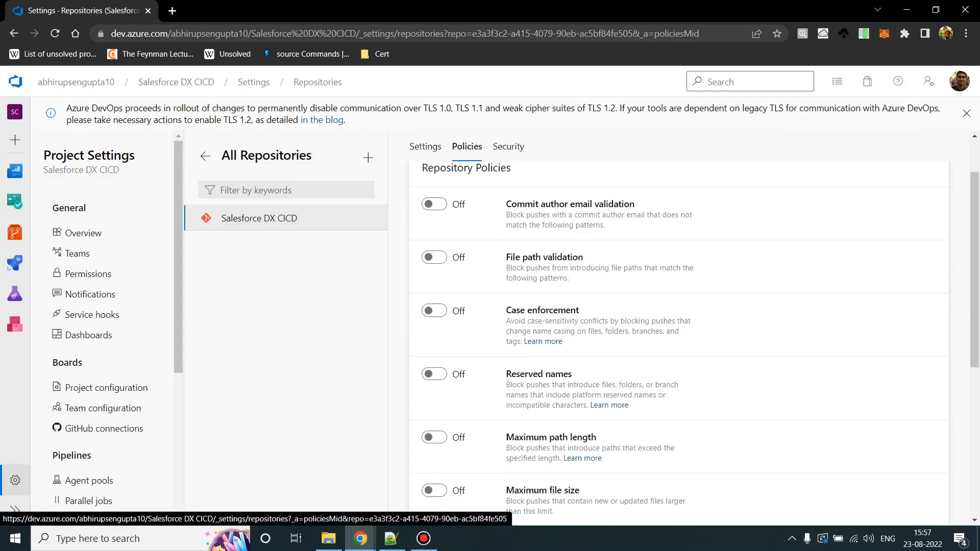
scroll(678, 337, "down", 5)
scroll(678, 337, "up", 5)
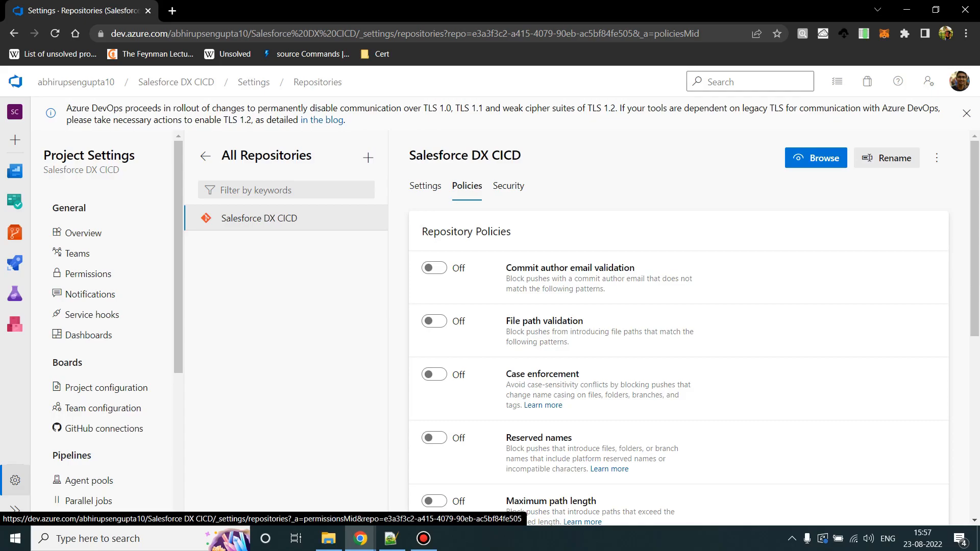
View the repository's Security tab, check the Contributors group, then return to Security
left_click(508, 185)
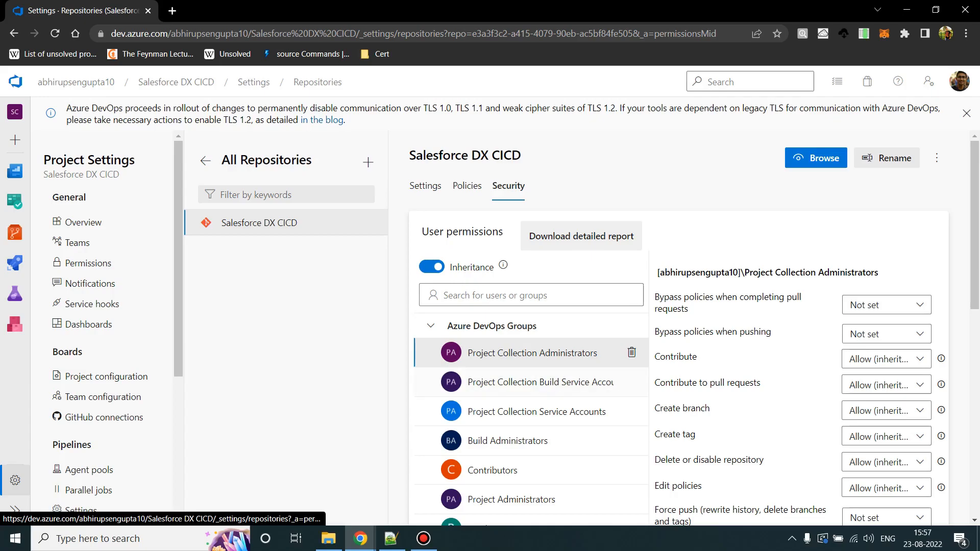
scroll(540, 387, "down", 1)
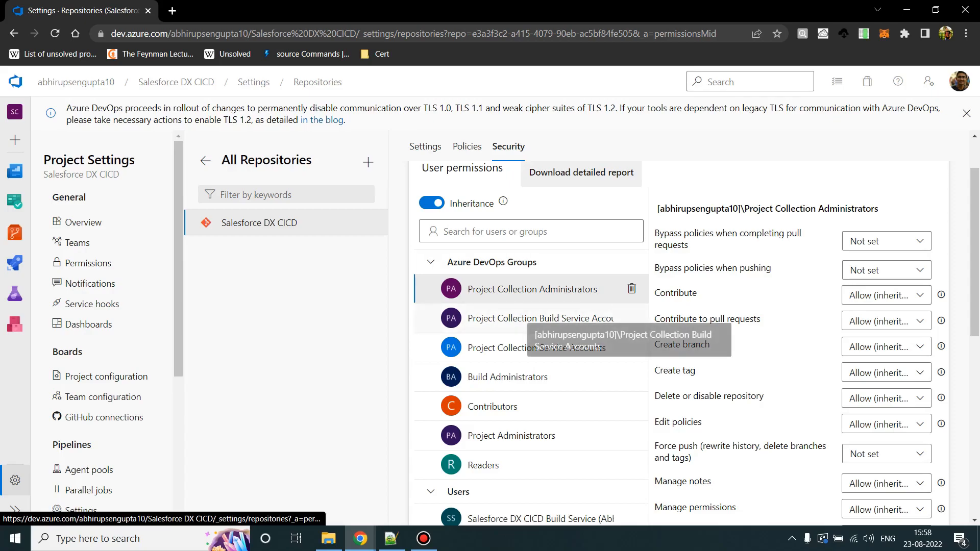
left_click(504, 407)
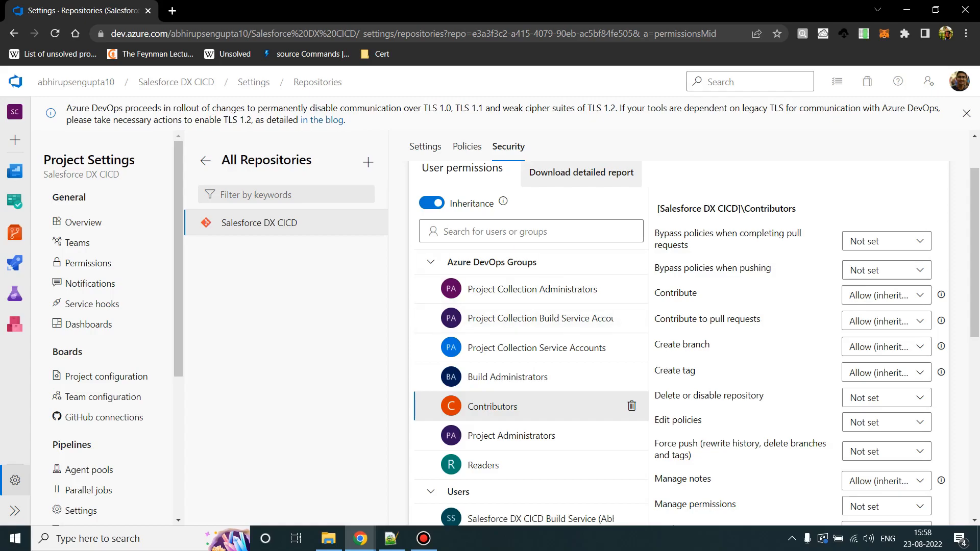
left_click(467, 146)
left_click(508, 146)
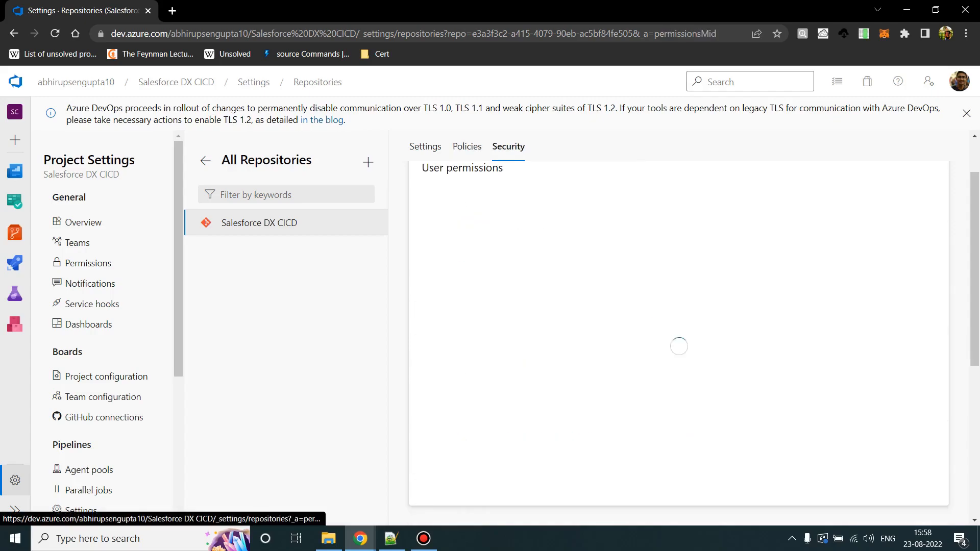
Deny Project Collection Administrators bypassing policies on pull requests and when pushing
left_click(886, 270)
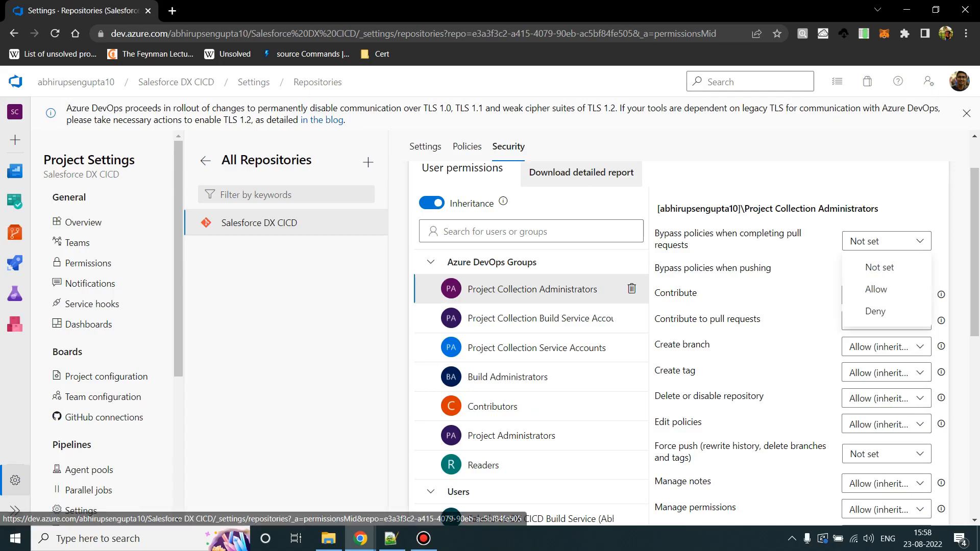
left_click(875, 311)
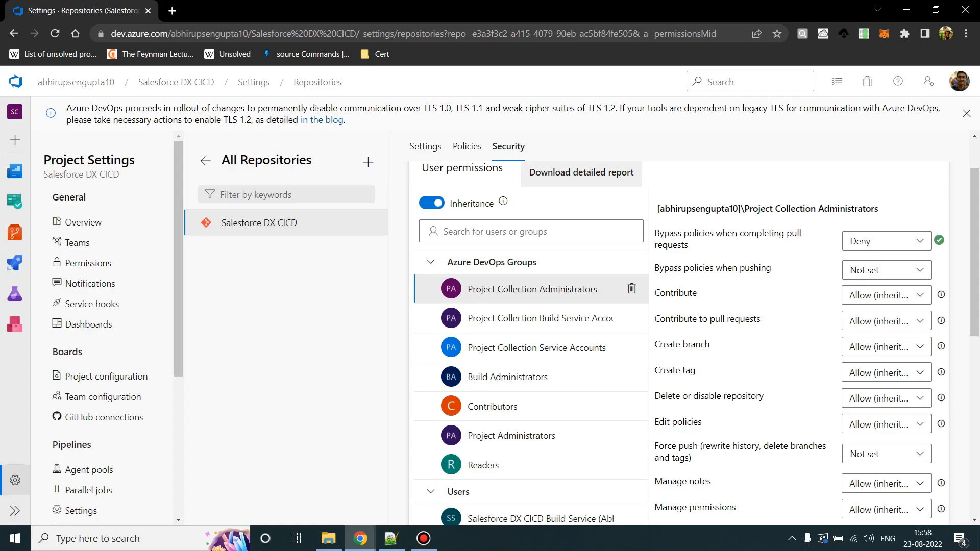
left_click(886, 269)
left_click(875, 339)
scroll(941, 357, "down", 1)
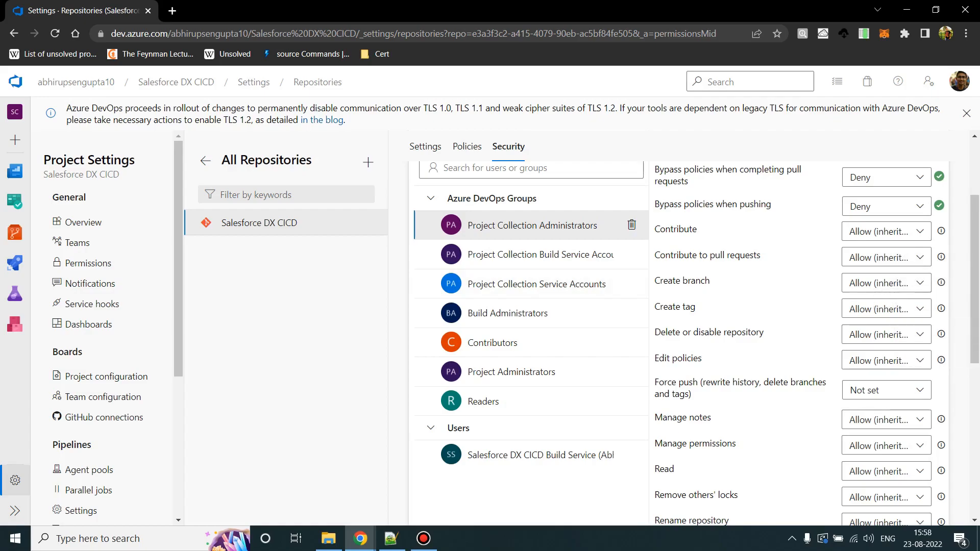
Deny them deleting or disabling the repository and editing its policies
left_click(918, 334)
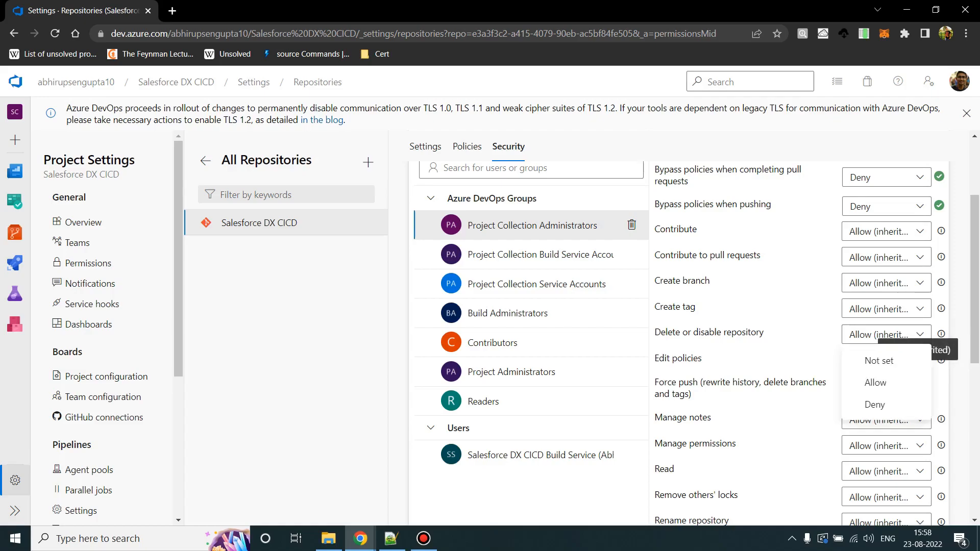
left_click(874, 404)
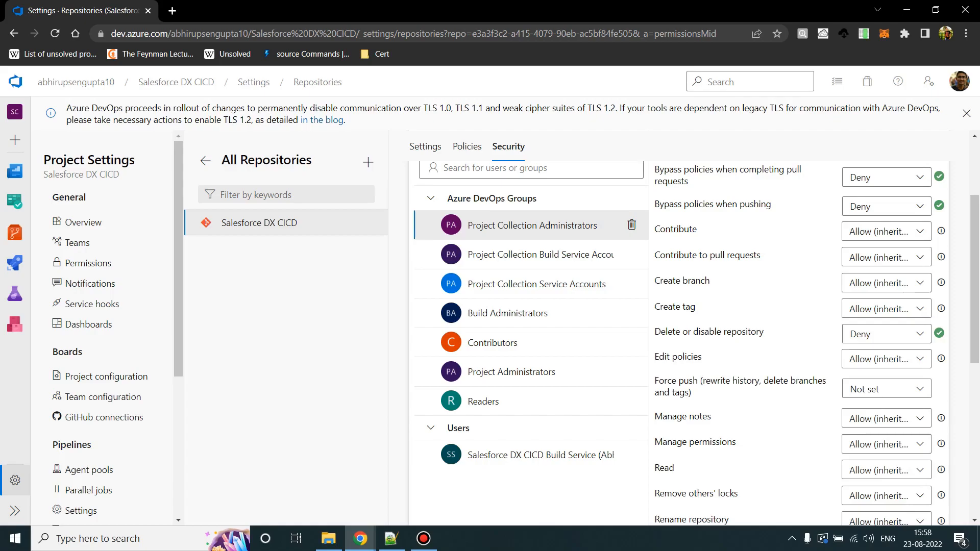
left_click(917, 359)
left_click(874, 428)
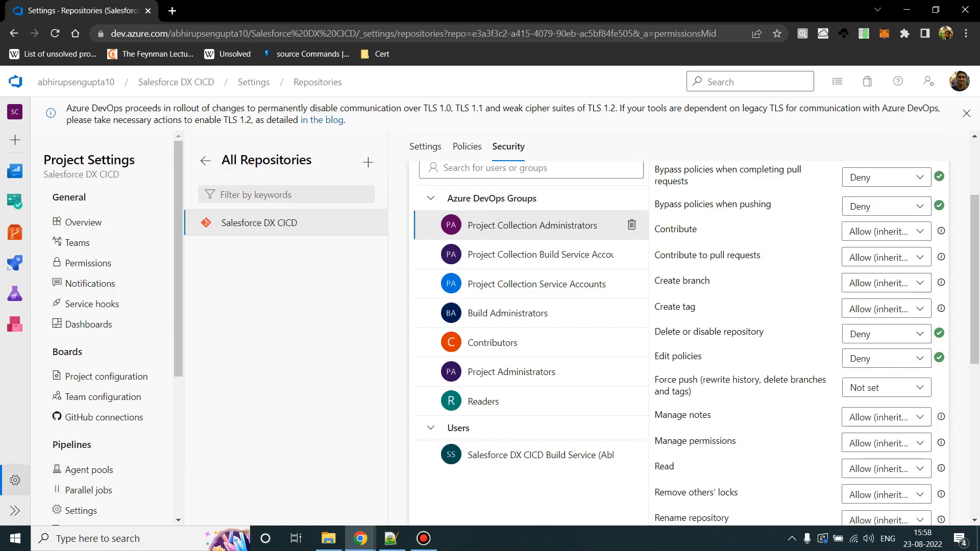
scroll(678, 342, "down", 1)
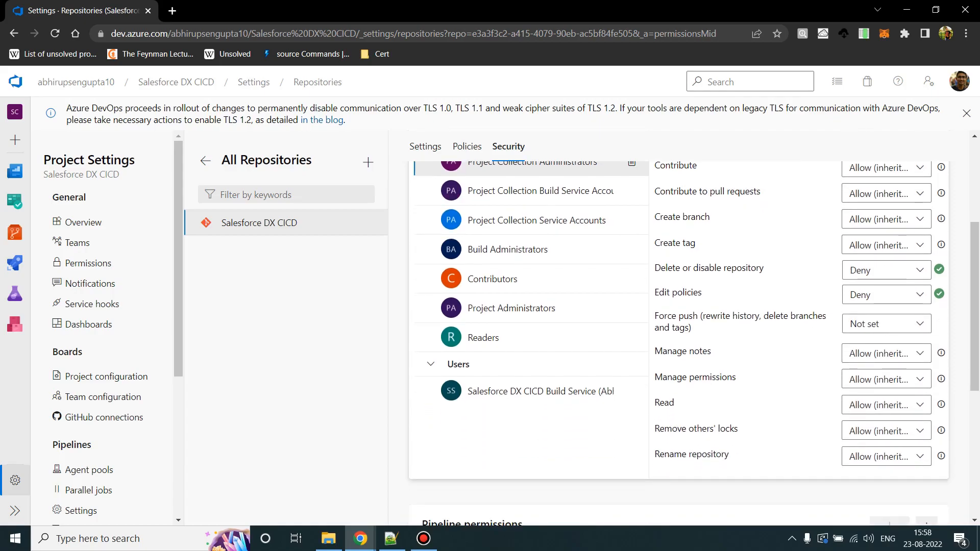
Set Force push to Allow for Project Collection Administrators
left_click(886, 324)
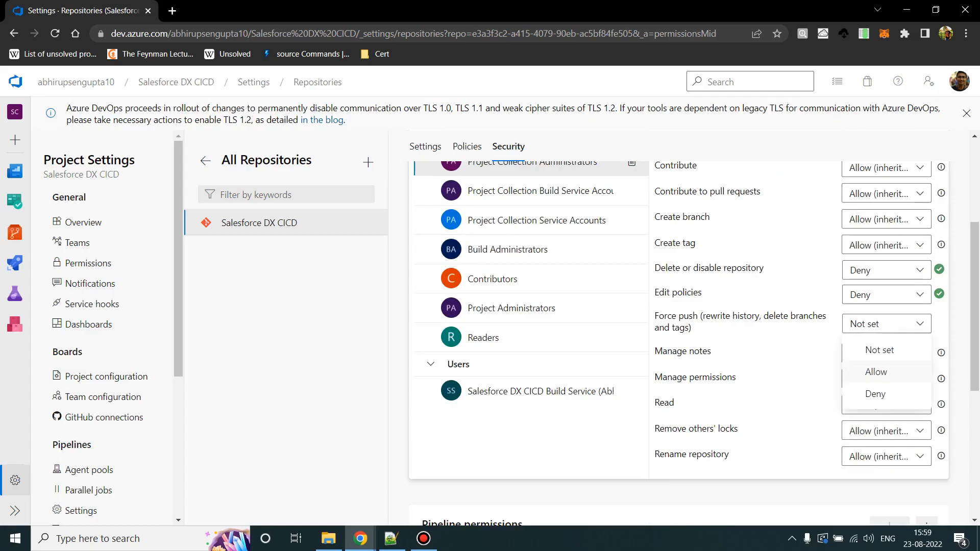
left_click(875, 372)
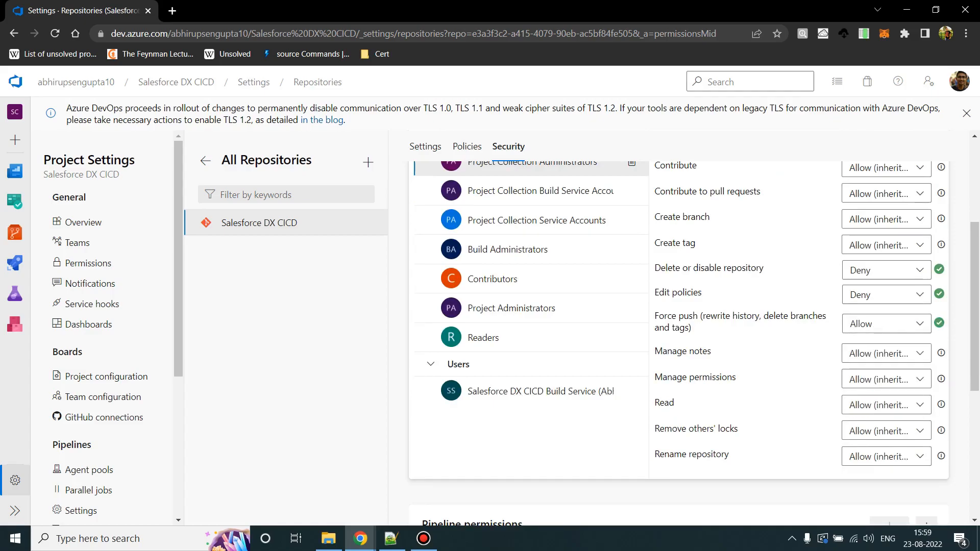
left_click(886, 323)
left_click(886, 323)
Deny Project Collection Administrators renaming the repository
scroll(898, 452, "down", 3)
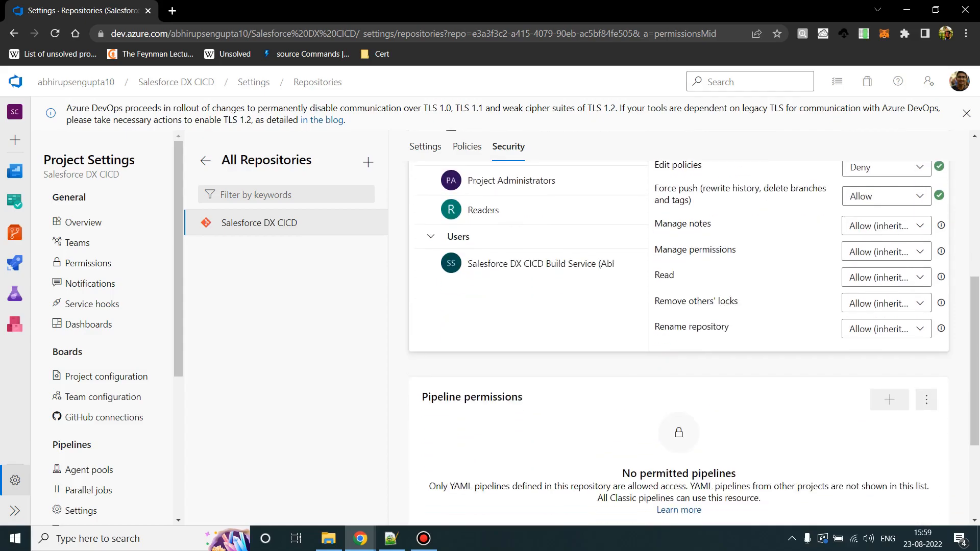
left_click(900, 328)
left_click(874, 398)
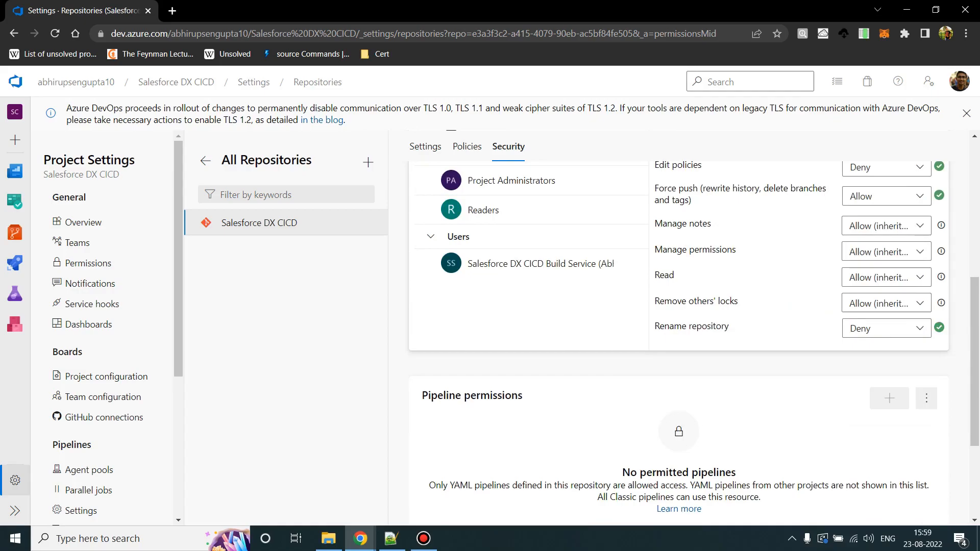
scroll(875, 399, "up", 7)
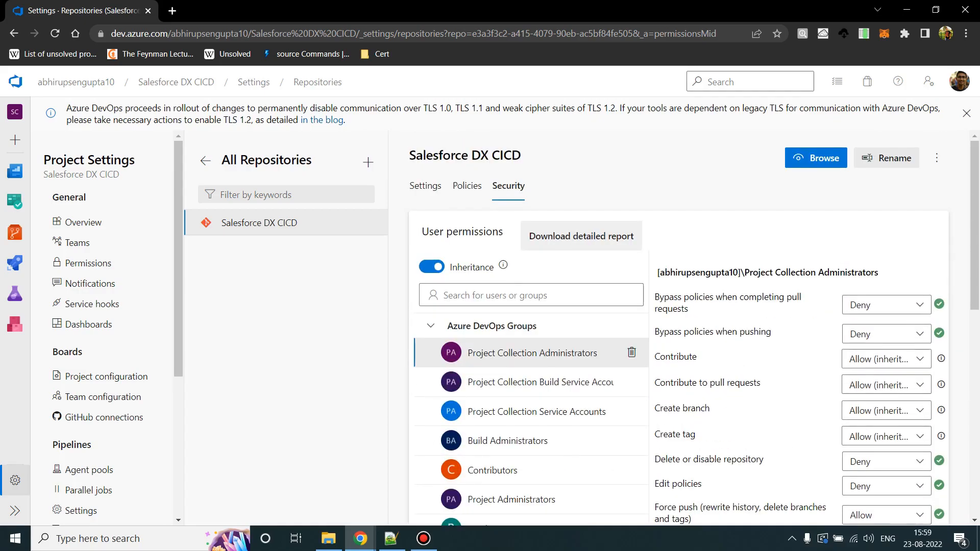
scroll(679, 357, "down", 10)
scroll(679, 358, "up", 9)
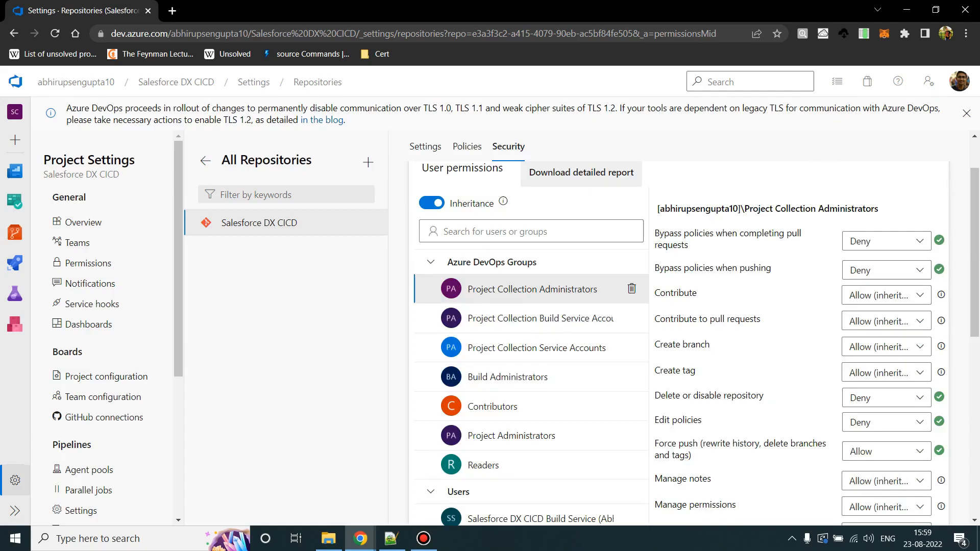
Review the Contributors and Project Administrators permissions, ending on the Build Administrators group's repository permissions
scroll(678, 331, "up", 1)
scroll(520, 349, "down", 2)
left_click(520, 345)
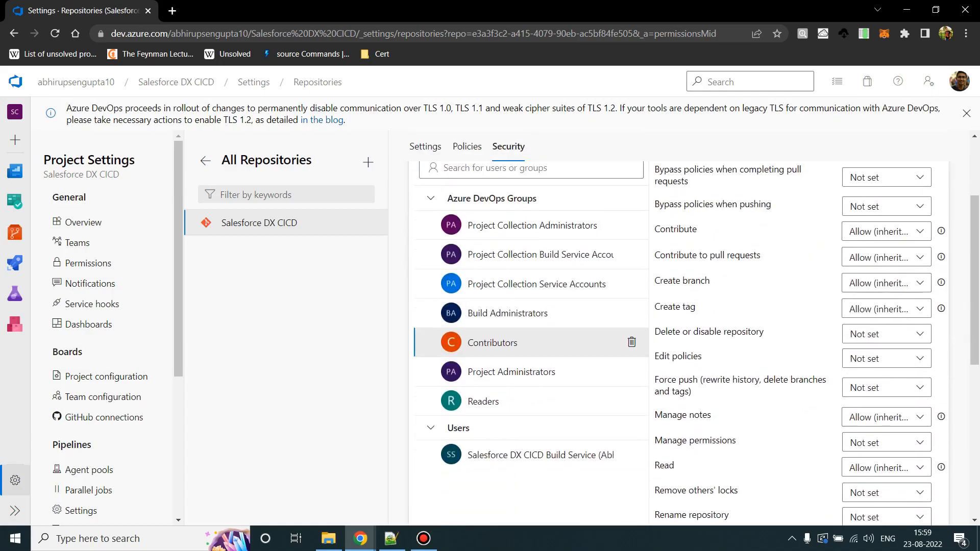
left_click(520, 372)
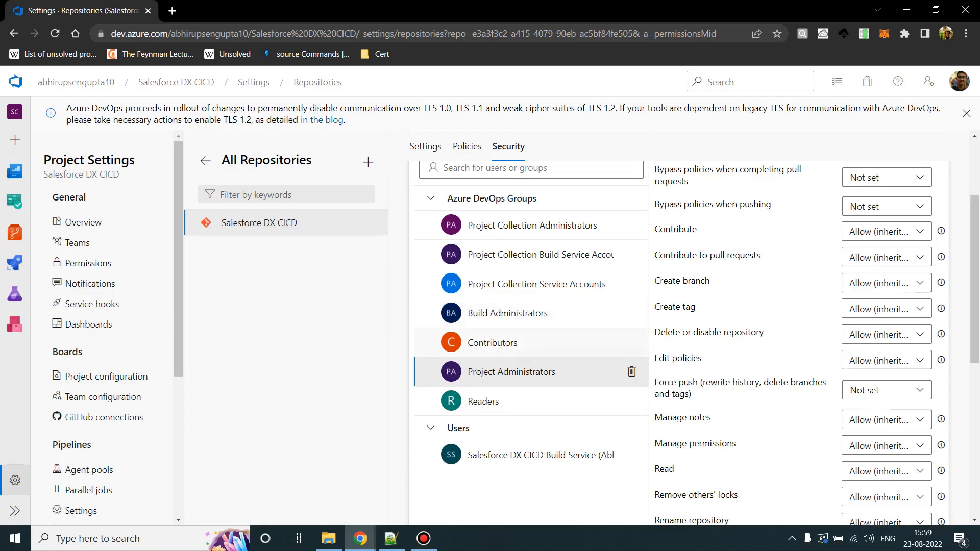
left_click(520, 344)
left_click(510, 313)
scroll(510, 316, "up", 2)
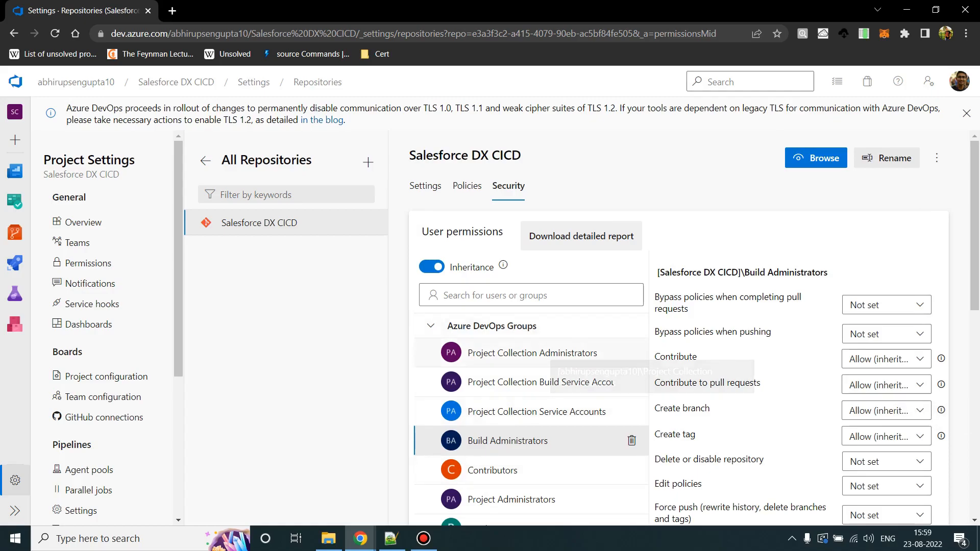
Add your own user account to the repository permissions list, then remove it and clear its permissions
left_click(531, 295)
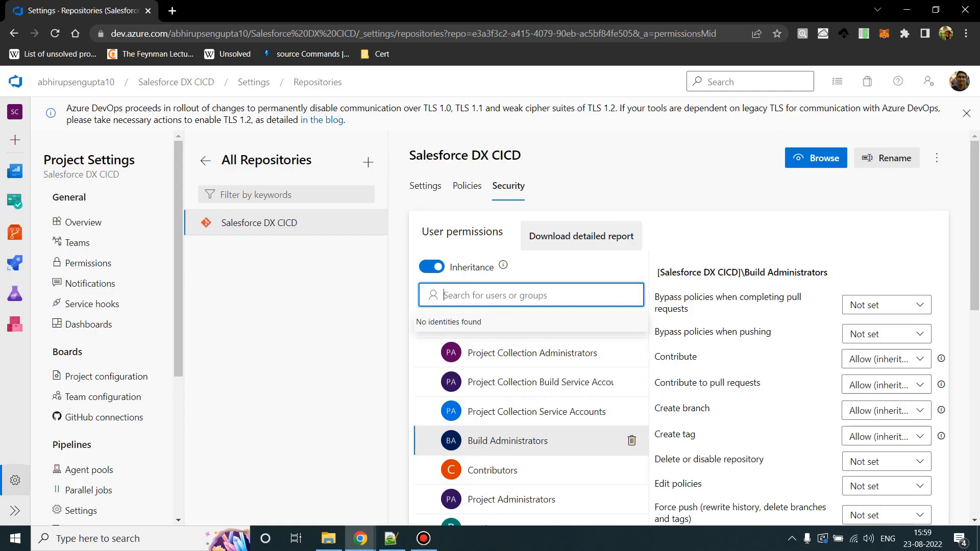
type("abh")
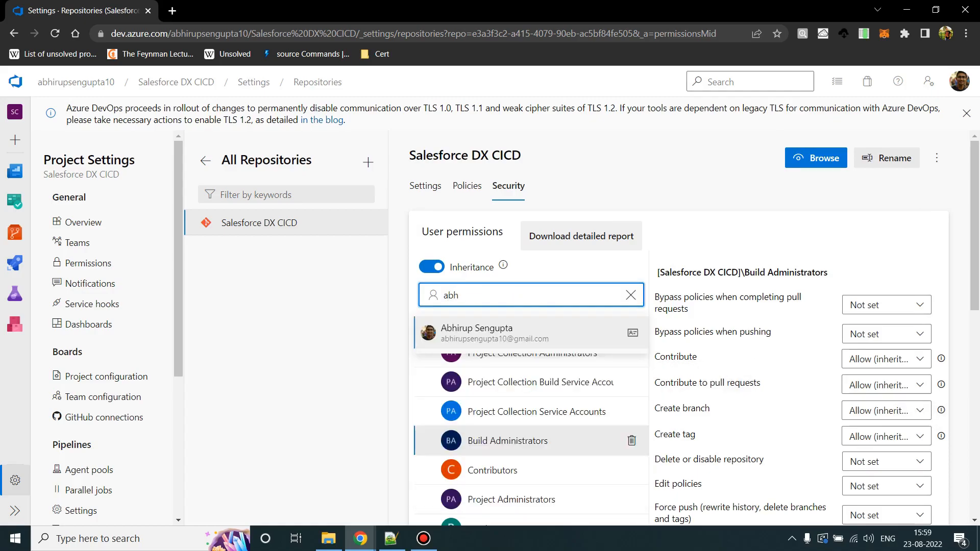
key("Return")
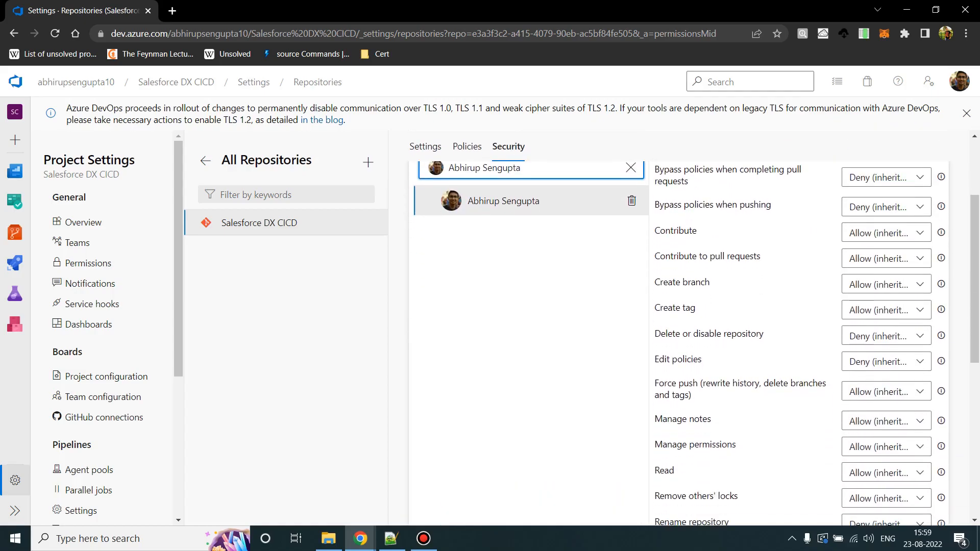
scroll(632, 328, "down", 5)
scroll(631, 328, "up", 7)
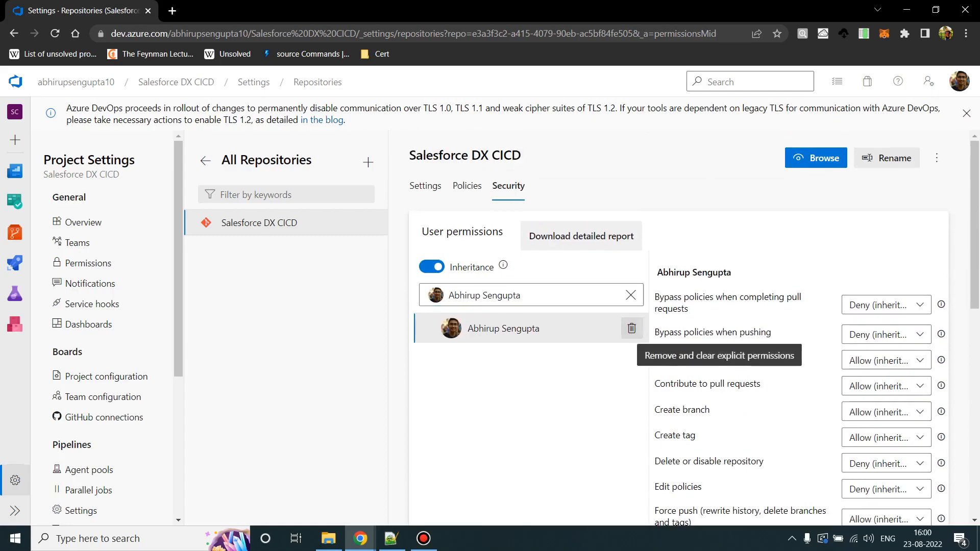
left_click(631, 328)
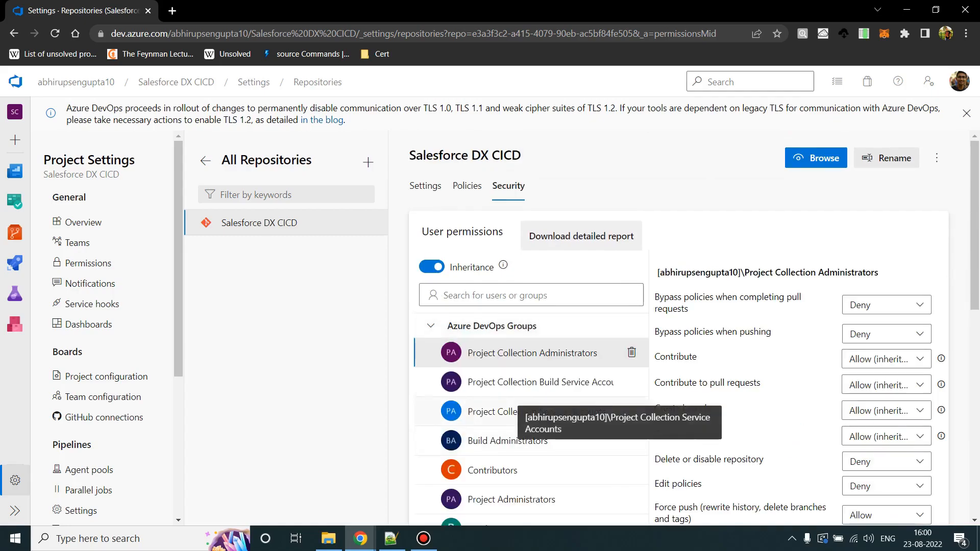
scroll(530, 412, "down", 3)
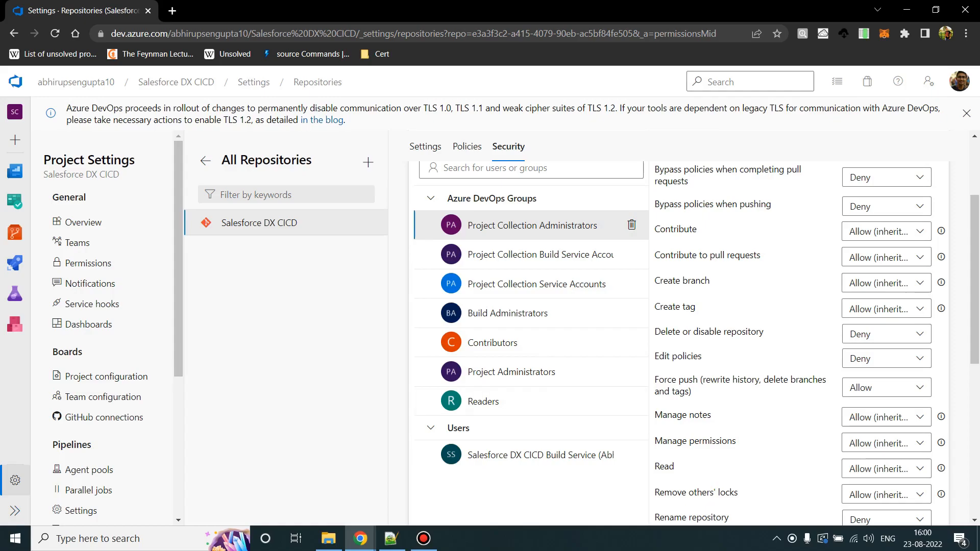
scroll(531, 440, "up", 3)
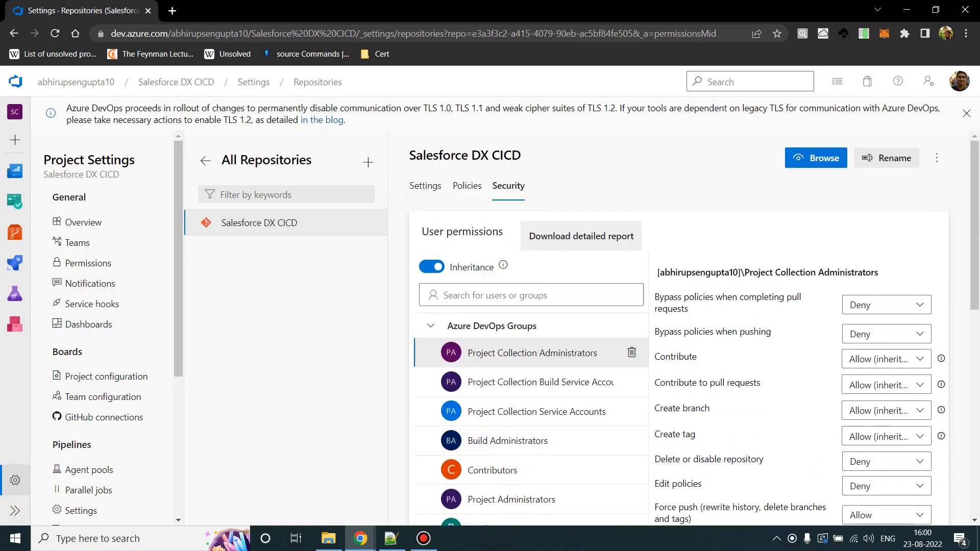
scroll(107, 331, "down", 3)
scroll(102, 331, "down", 2)
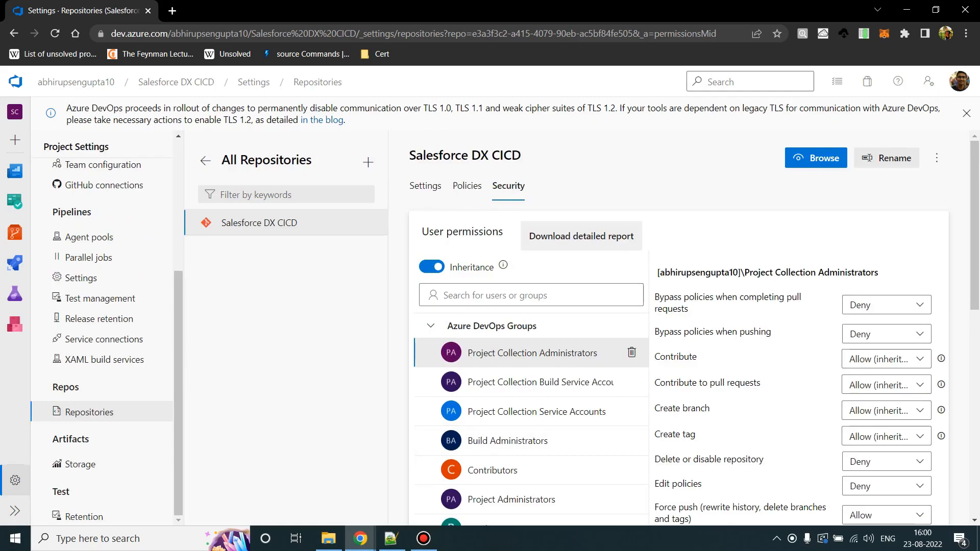
scroll(107, 331, "up", 5)
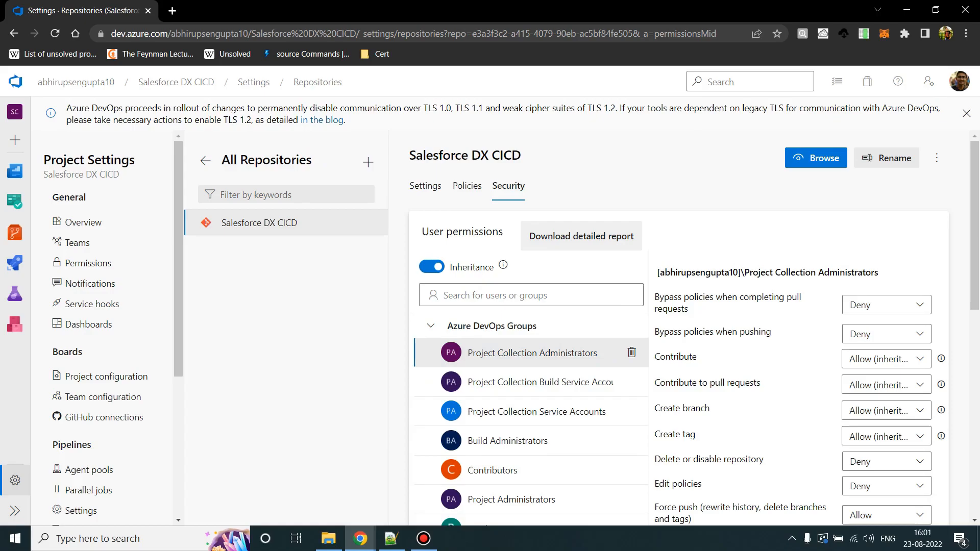
scroll(102, 331, "down", 6)
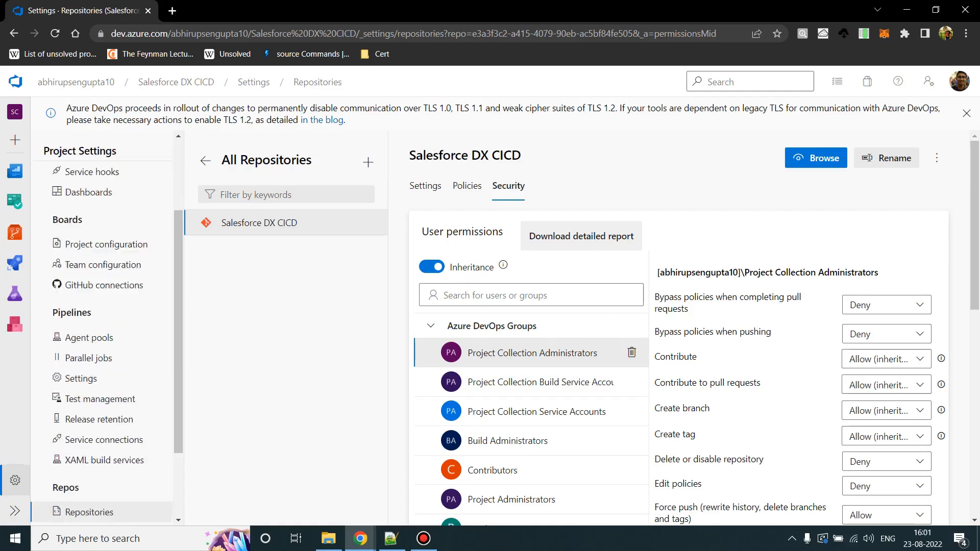
scroll(102, 331, "up", 6)
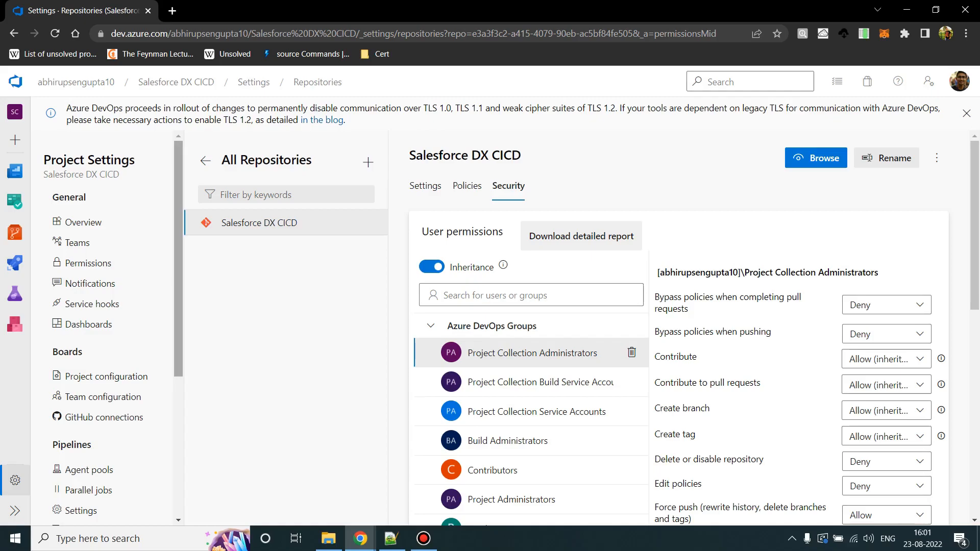
scroll(102, 327, "down", 4)
scroll(102, 327, "up", 4)
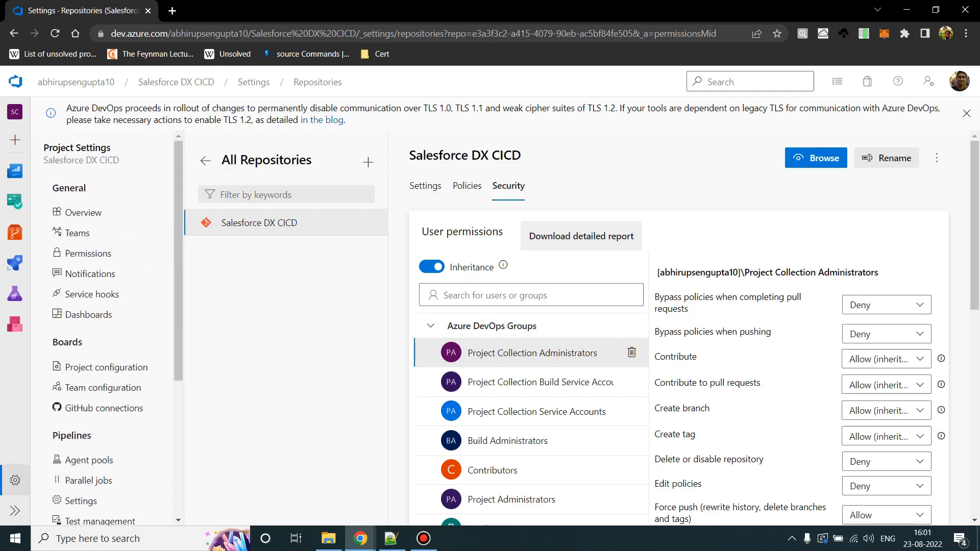